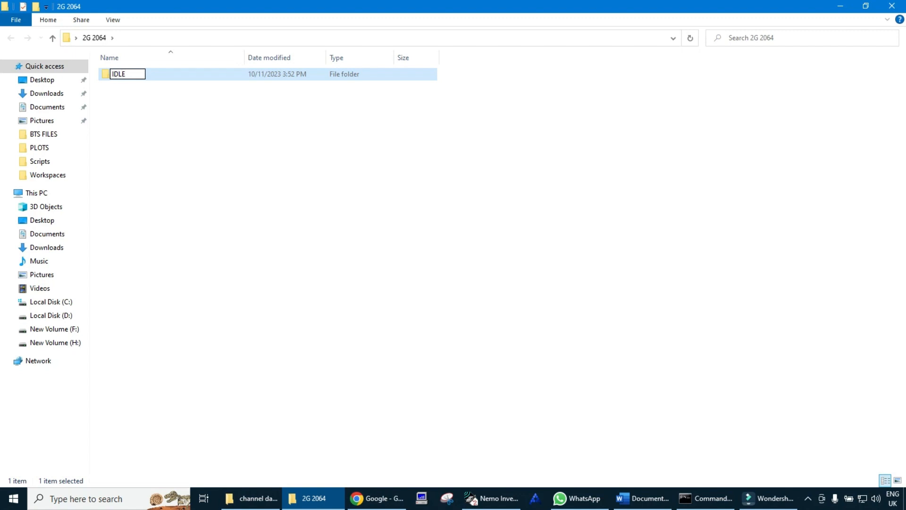
Rename the IDLE folder as 2G IDLE and create a second folder named 2G DID beside it
{"action": "type", "text": "2G"}
{"action": "key", "text": "Return"}
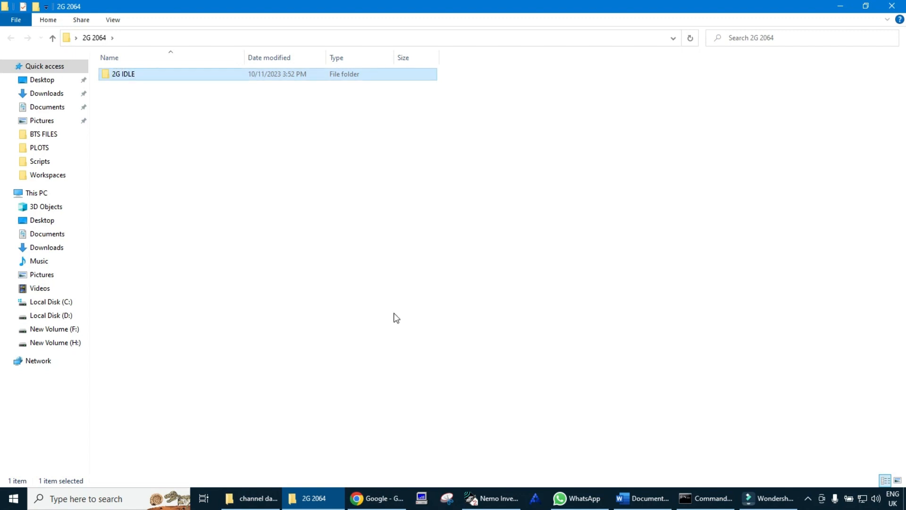
{"action": "right_click", "coordinate": [185, 163]}
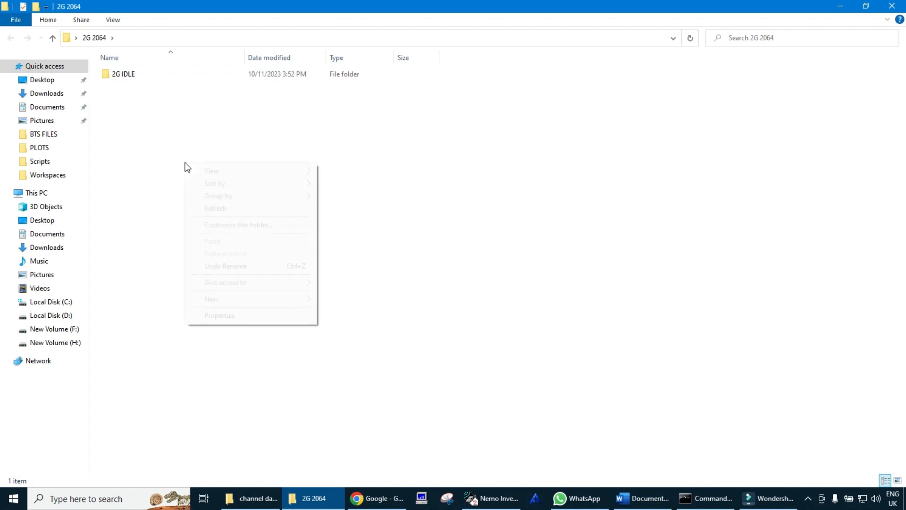
{"action": "left_click", "coordinate": [295, 298]}
{"action": "left_click", "coordinate": [332, 299]}
{"action": "type", "text": "2"}
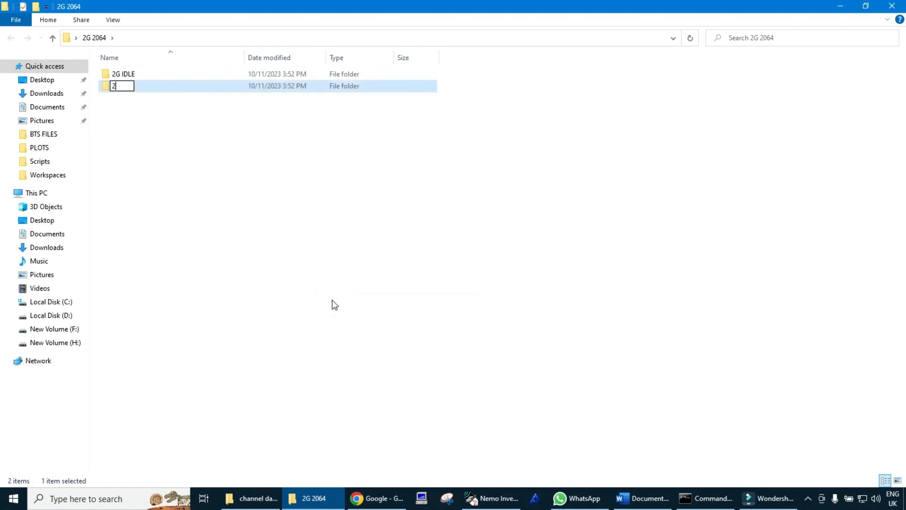
{"action": "type", "text": "G DID"}
{"action": "key", "text": "Return"}
Look inside the 2G DID folder, return to the 2G 2064 folder and minimize its window
{"action": "key", "text": "Up"}
{"action": "key", "text": "Return"}
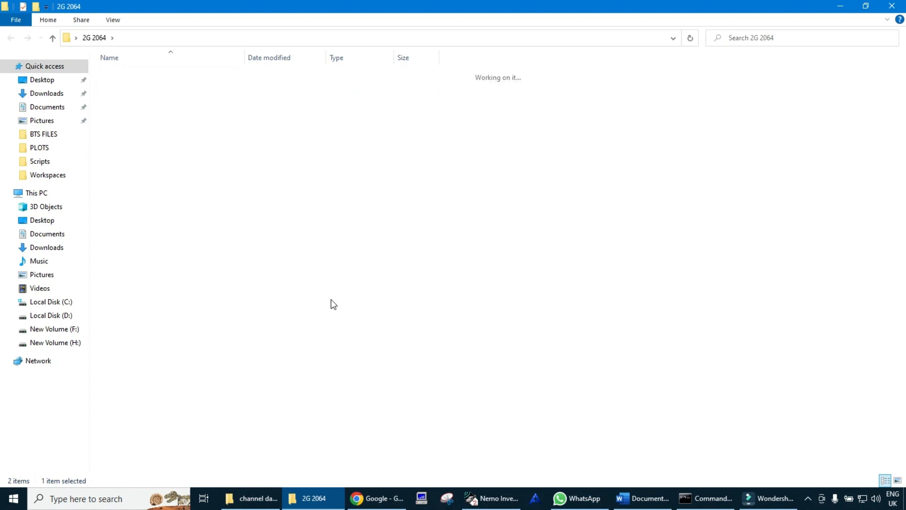
{"action": "key", "text": "BackSpace"}
{"action": "key", "text": "Up"}
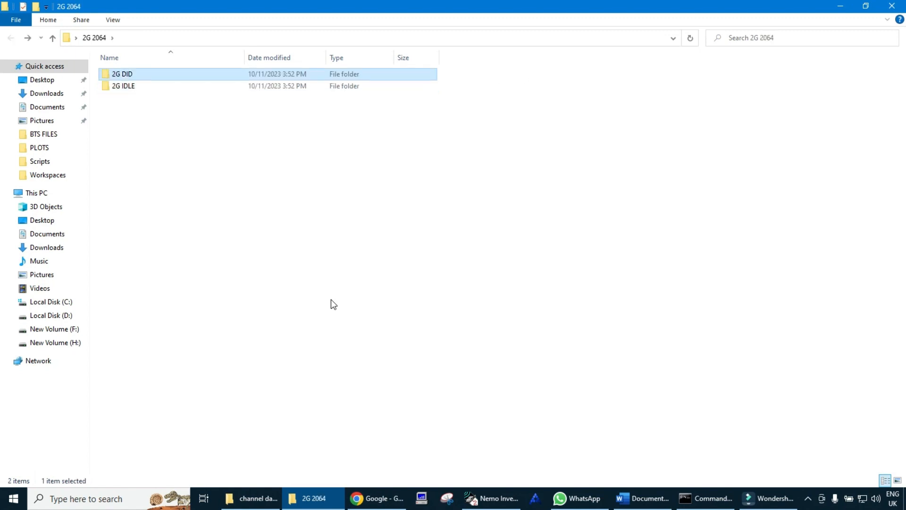
{"action": "key", "text": "Down"}
{"action": "key", "text": "Up"}
{"action": "key", "text": "Return"}
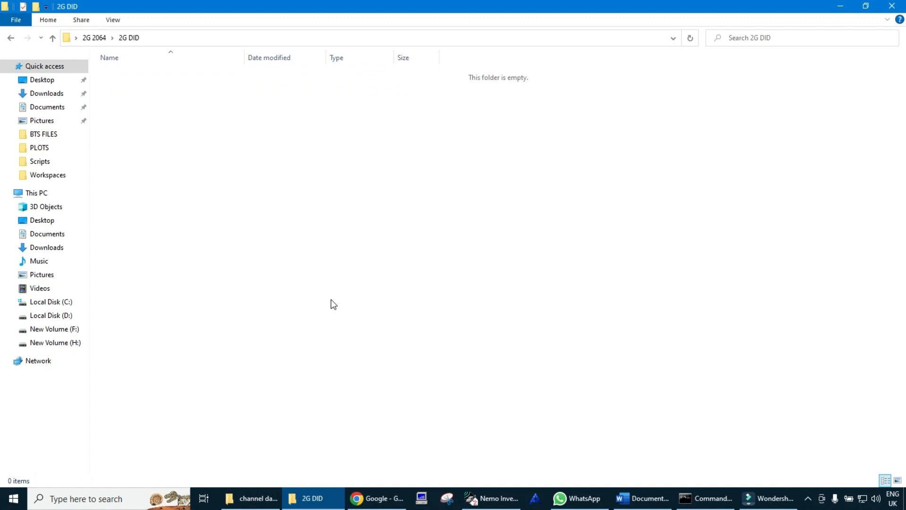
{"action": "left_click", "coordinate": [98, 38]}
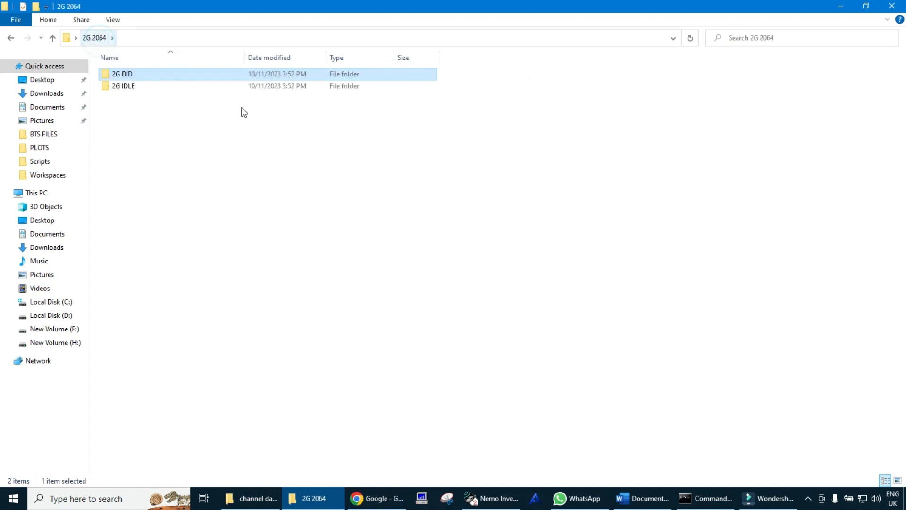
{"action": "left_click", "coordinate": [840, 6]}
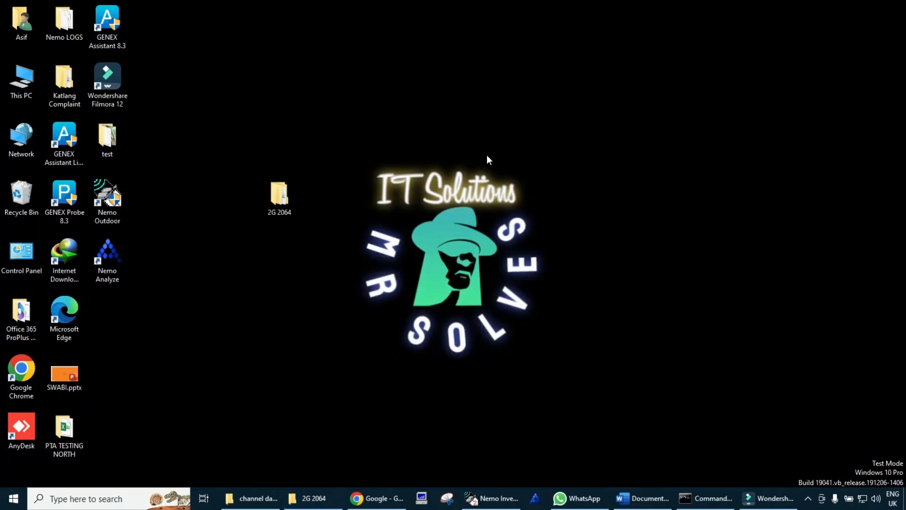
Switch to Nemo Invex and remove the BTS_File_LTE, 3G U2100 and 3G U900 base station layers from the map
{"action": "left_click", "coordinate": [499, 499]}
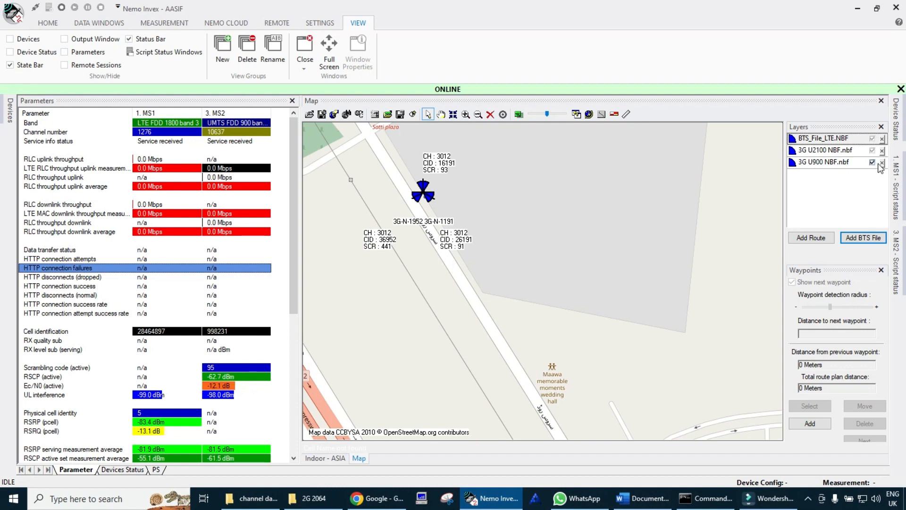
{"action": "left_click", "coordinate": [883, 142]}
{"action": "left_click", "coordinate": [882, 140]}
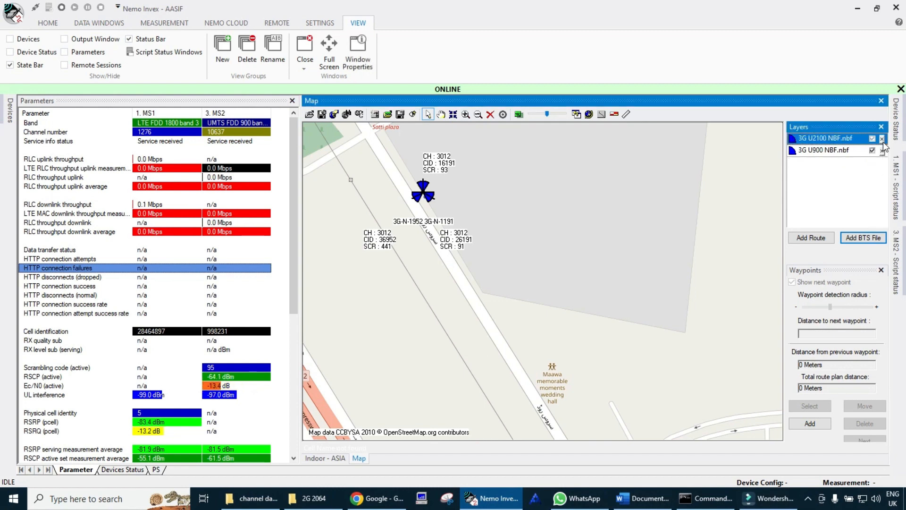
{"action": "left_click", "coordinate": [882, 139]}
{"action": "left_click", "coordinate": [883, 140]}
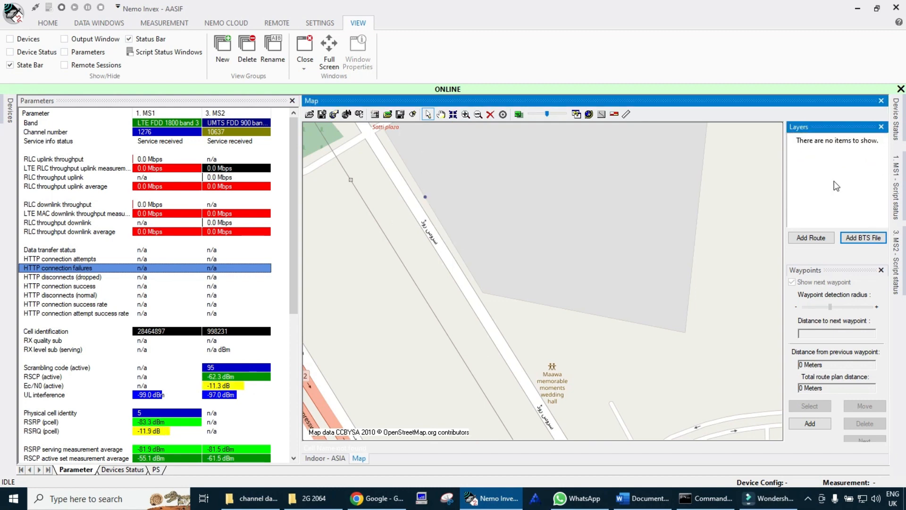
Add the base station file BTS_File_LTE.NBF from C:\Nemo Tools\BTS Files to the map
{"action": "left_click", "coordinate": [869, 239]}
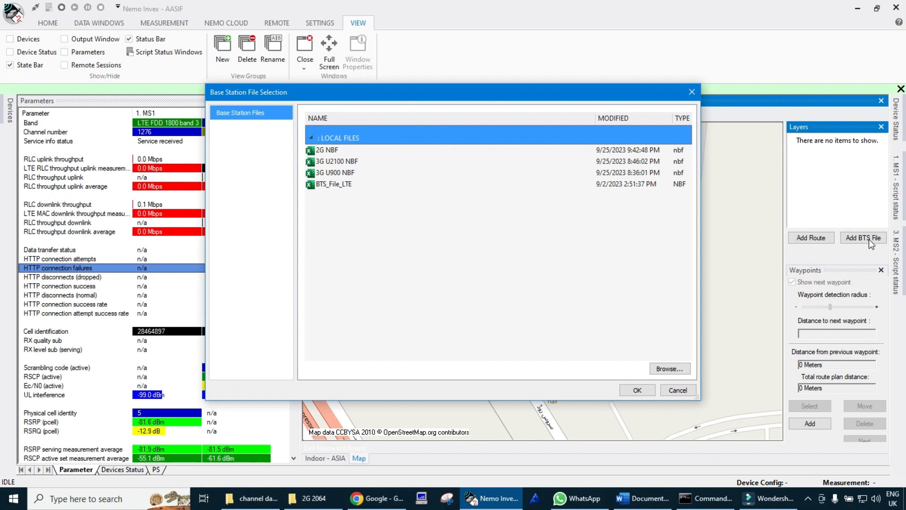
{"action": "left_click", "coordinate": [669, 369]}
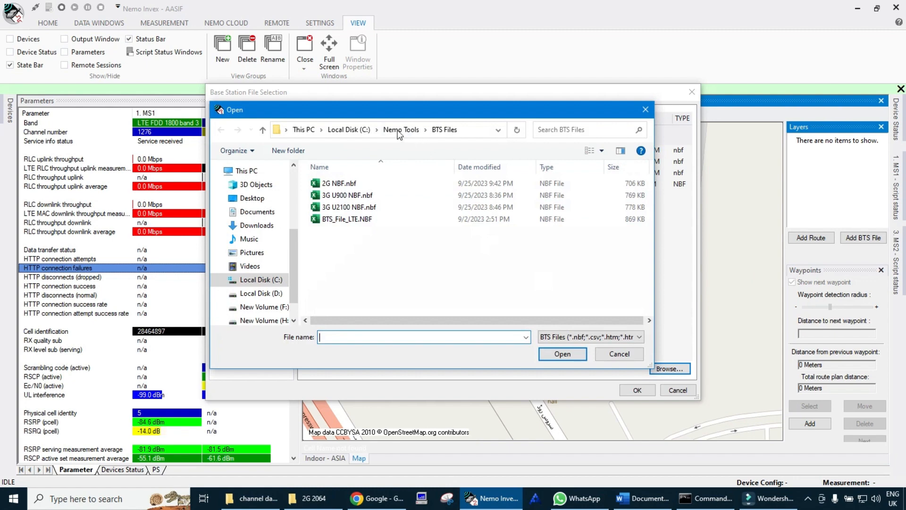
{"action": "left_click", "coordinate": [401, 130]}
{"action": "left_click", "coordinate": [349, 129]}
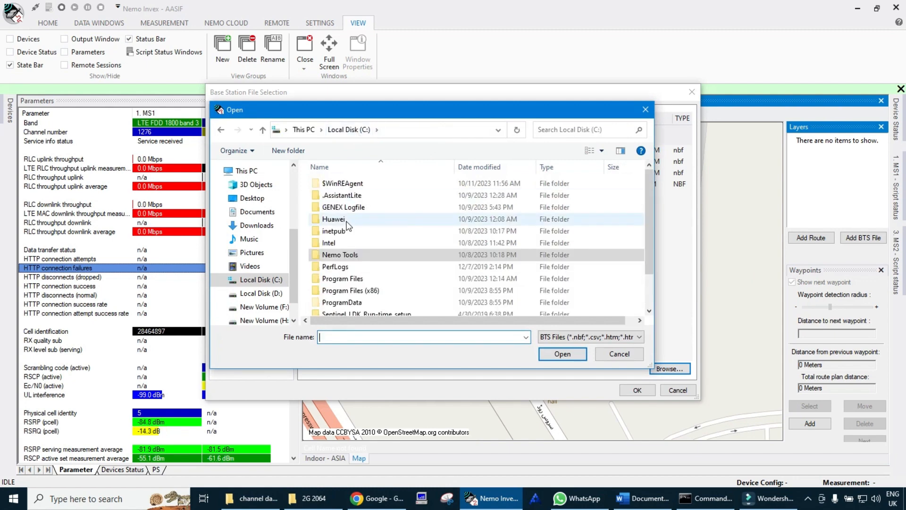
{"action": "double_click", "coordinate": [340, 254]}
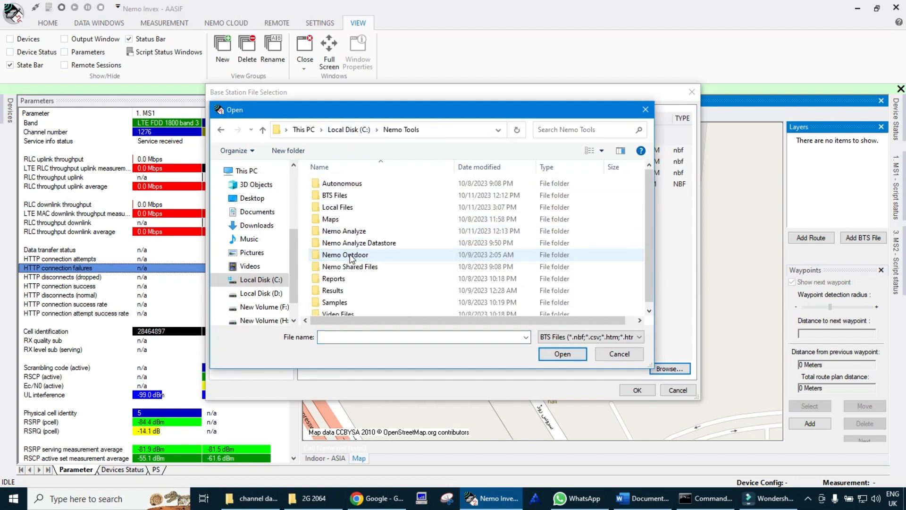
{"action": "double_click", "coordinate": [347, 195]}
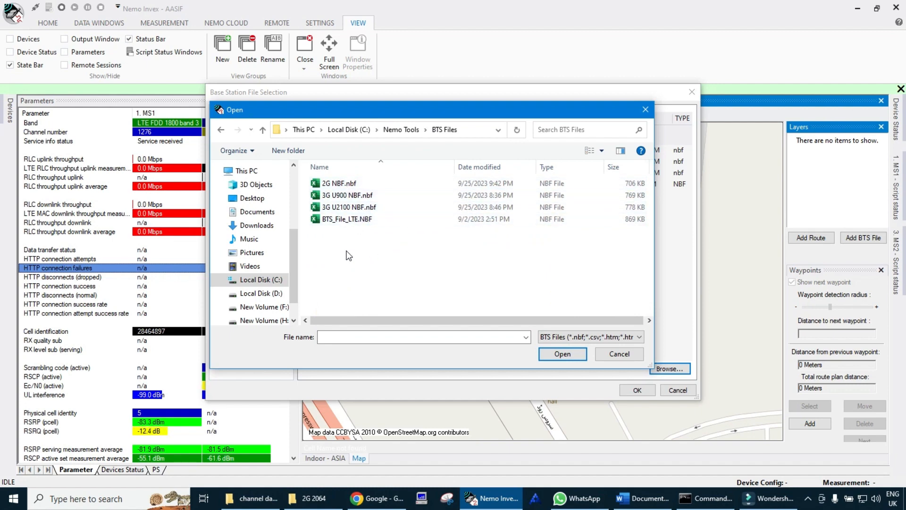
{"action": "left_click", "coordinate": [361, 220]}
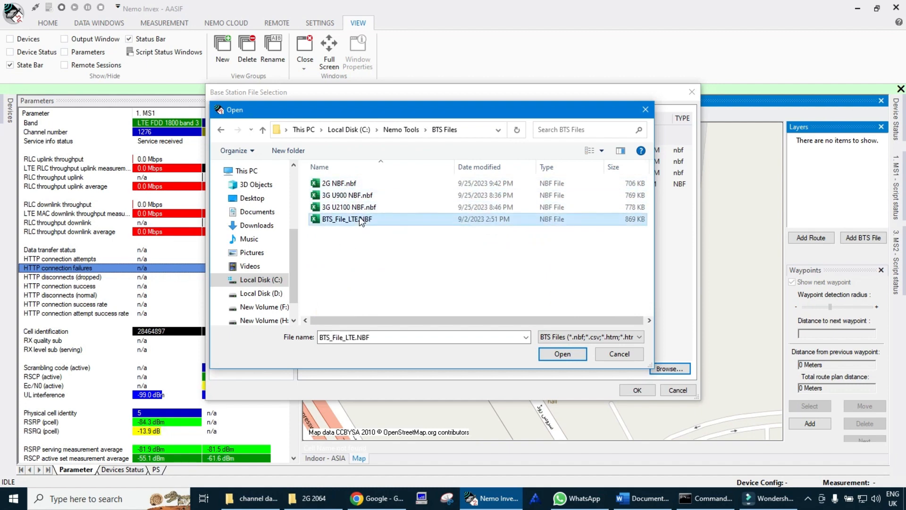
{"action": "double_click", "coordinate": [361, 220]}
{"action": "left_click", "coordinate": [635, 390]}
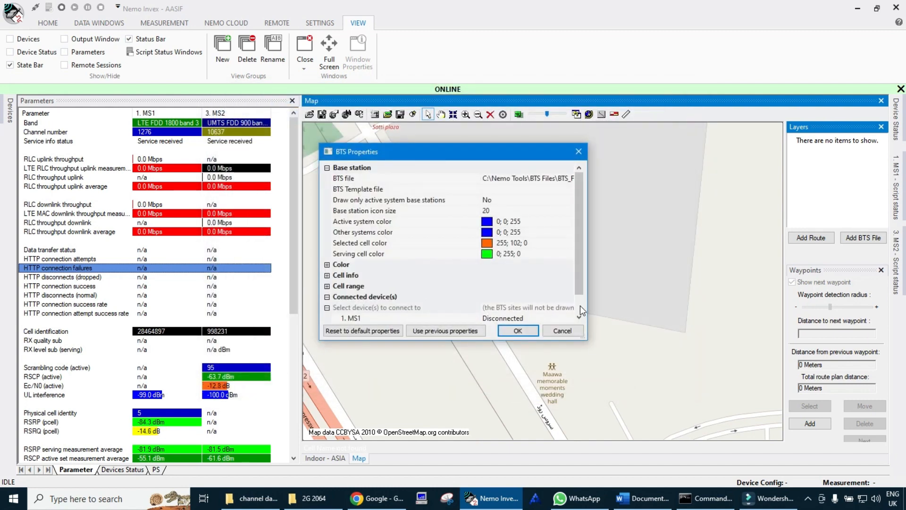
Set both MS1 and MS2 to Connected in the BTS properties and apply them
{"action": "scroll", "coordinate": [579, 305], "scroll_direction": "down", "scroll_amount": 1}
{"action": "left_click", "coordinate": [544, 297]}
{"action": "left_click", "coordinate": [544, 296]}
{"action": "double_click", "coordinate": [529, 308]}
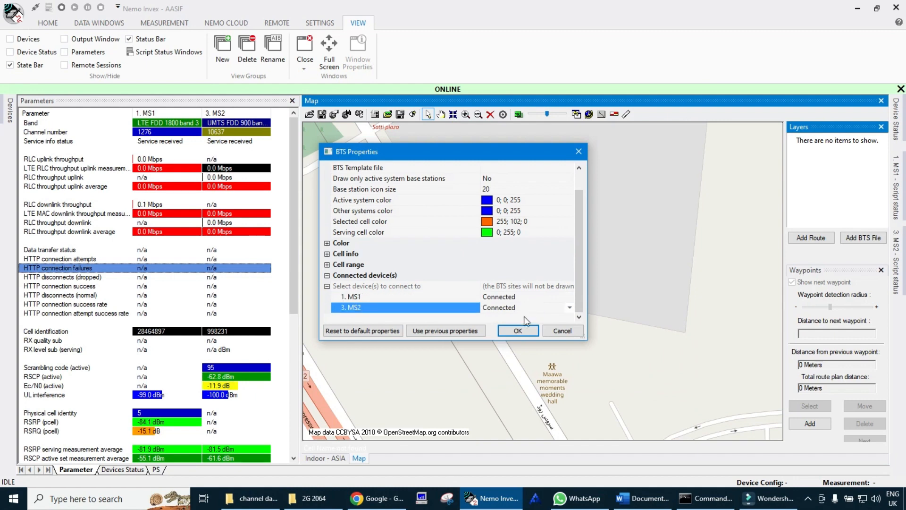
{"action": "left_click", "coordinate": [520, 329]}
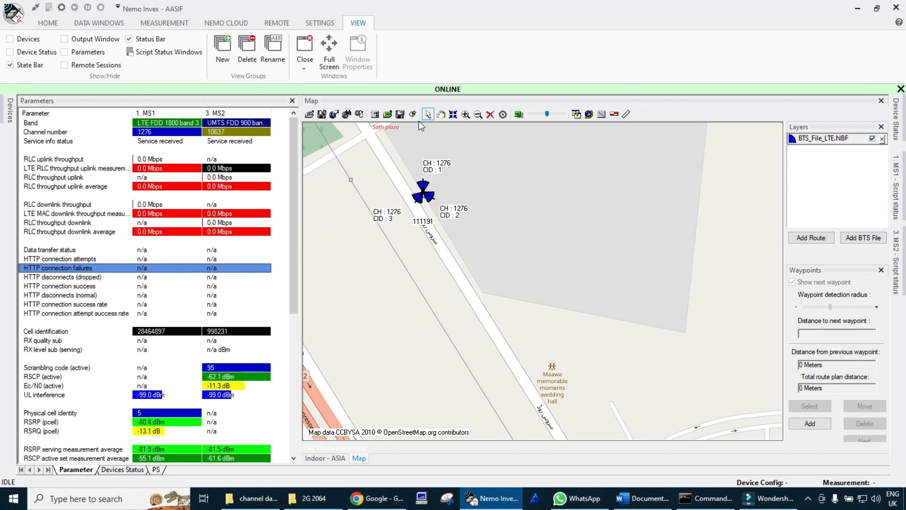
View the list of local devices and select MS1
{"action": "left_click", "coordinate": [56, 25]}
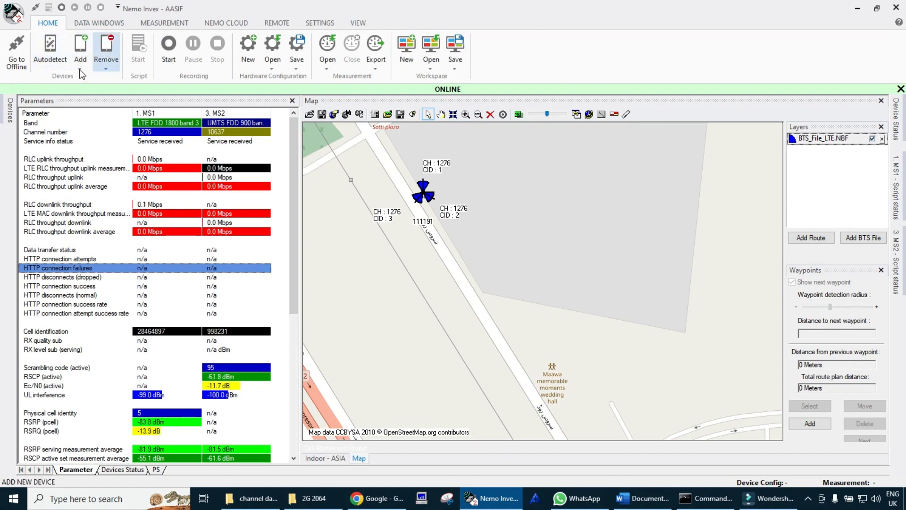
{"action": "left_click", "coordinate": [104, 68]}
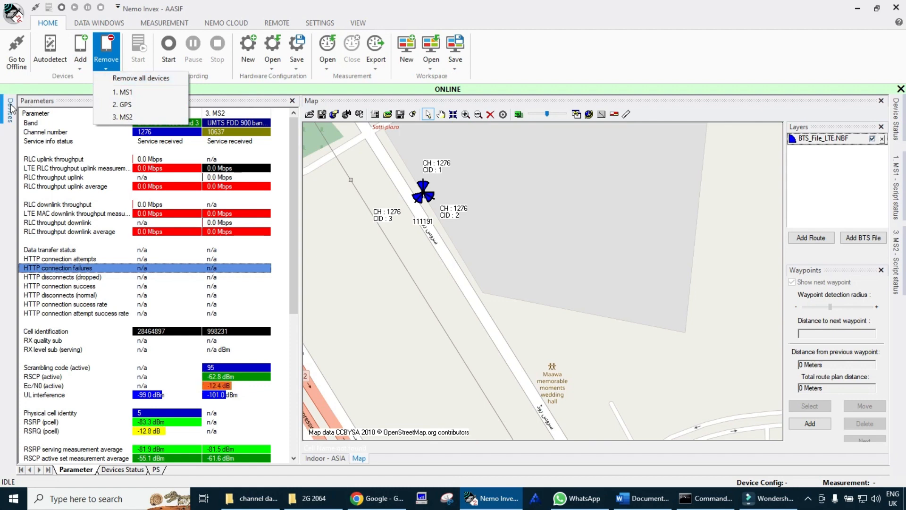
{"action": "left_click", "coordinate": [9, 108]}
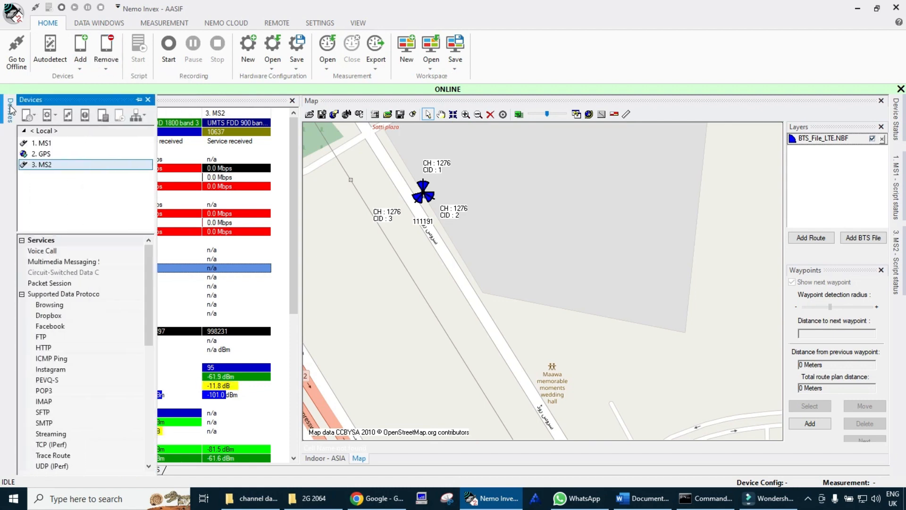
{"action": "left_click", "coordinate": [42, 142]}
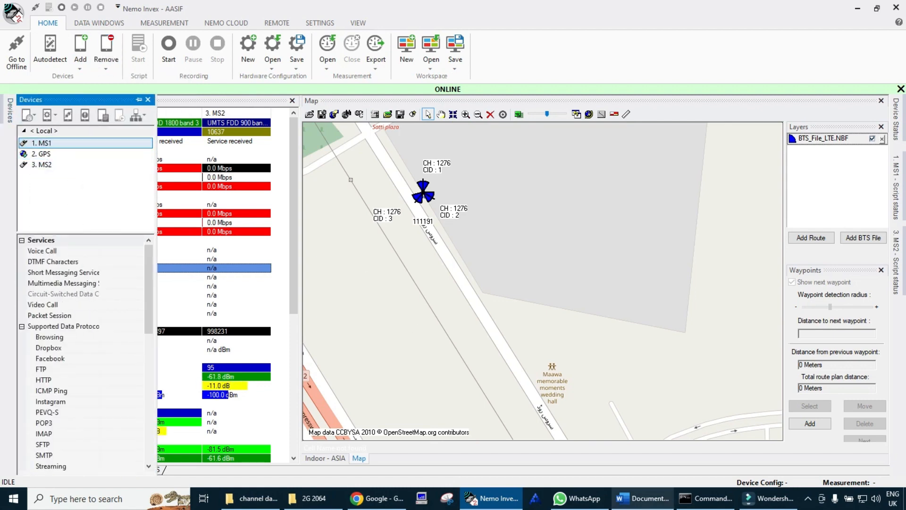
Switch to the Word document and highlight the 2G IDLE heading and its description line in yellow
{"action": "left_click", "coordinate": [679, 506]}
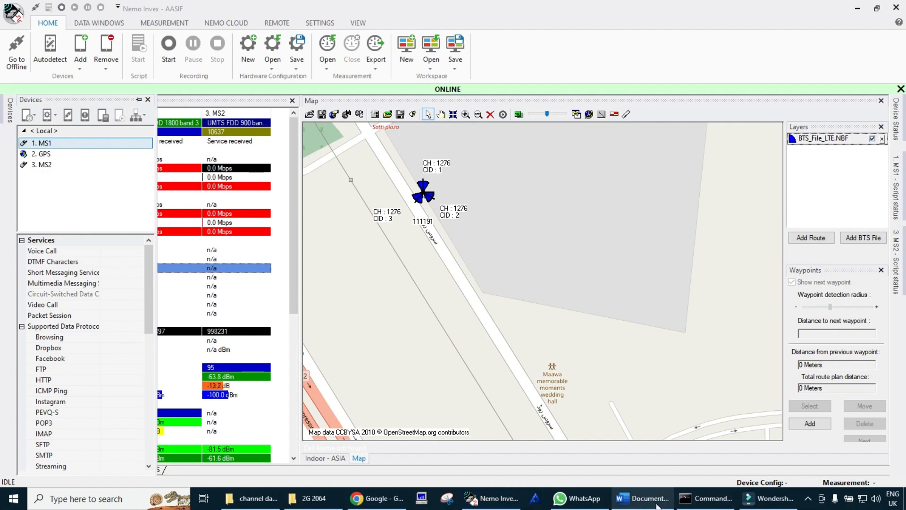
{"action": "left_click", "coordinate": [643, 498]}
{"action": "scroll", "coordinate": [343, 184], "scroll_direction": "up", "scroll_amount": 1}
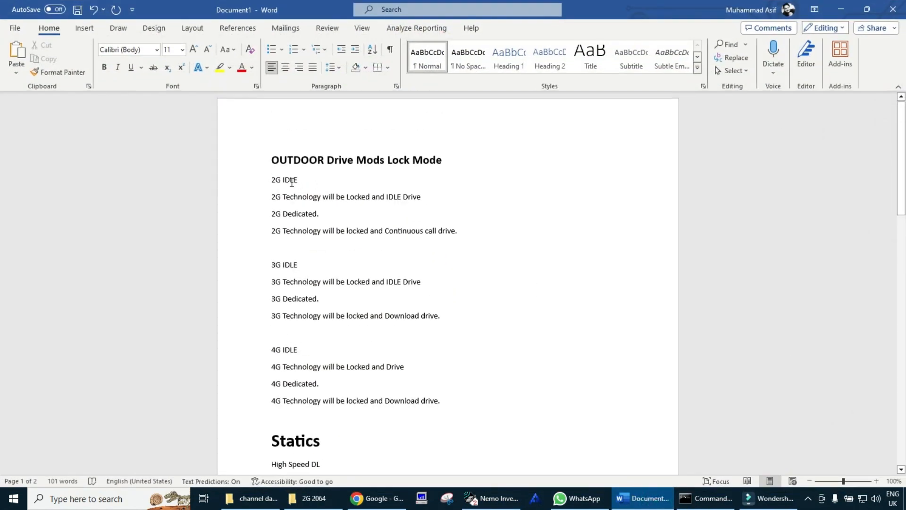
{"action": "left_click_drag", "start_coordinate": [273, 179], "coordinate": [418, 198]}
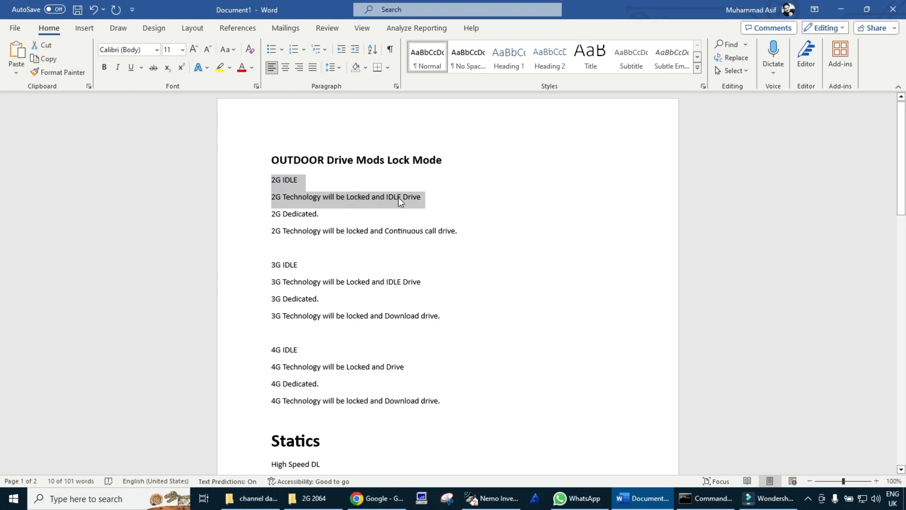
{"action": "left_click", "coordinate": [220, 69]}
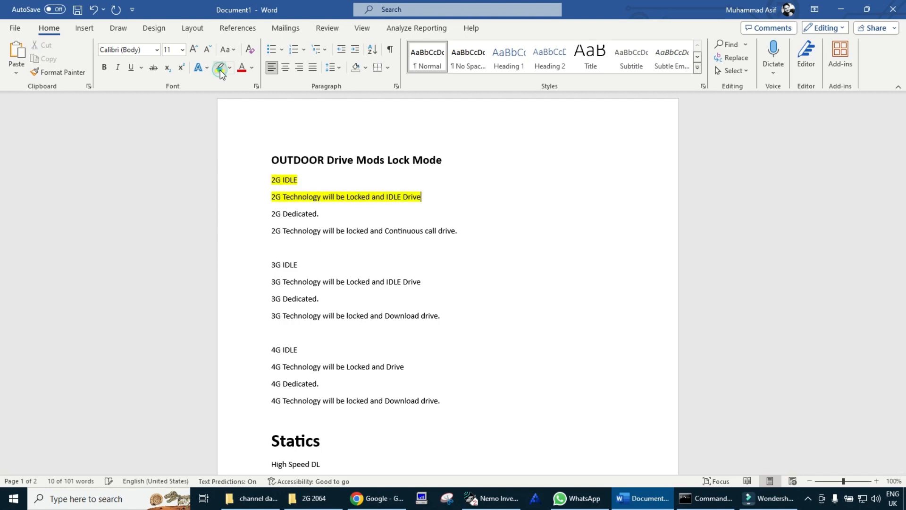
{"action": "key", "text": "Right"}
{"action": "mouse_move", "coordinate": [626, 505]}
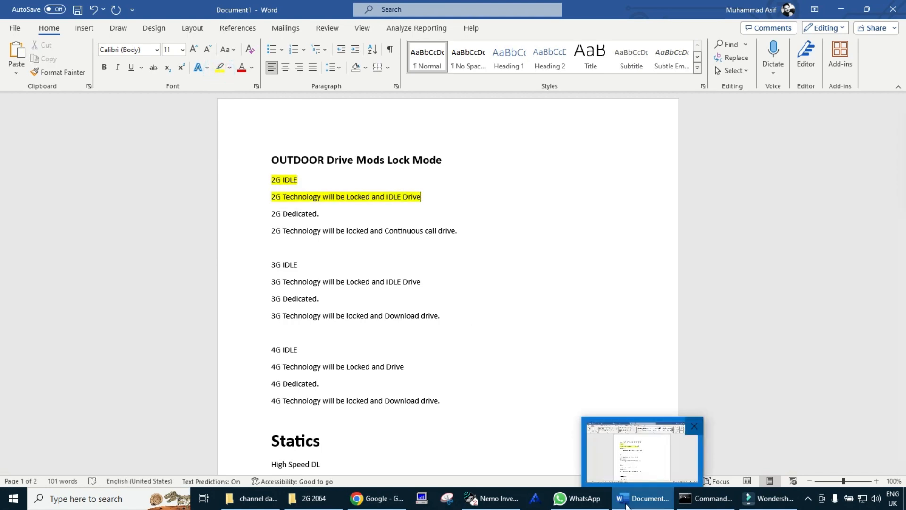
Switch back to Nemo Invex and lock MS1 to all GSM System bands, with the LTE System bands deselected
{"action": "left_click", "coordinate": [491, 498]}
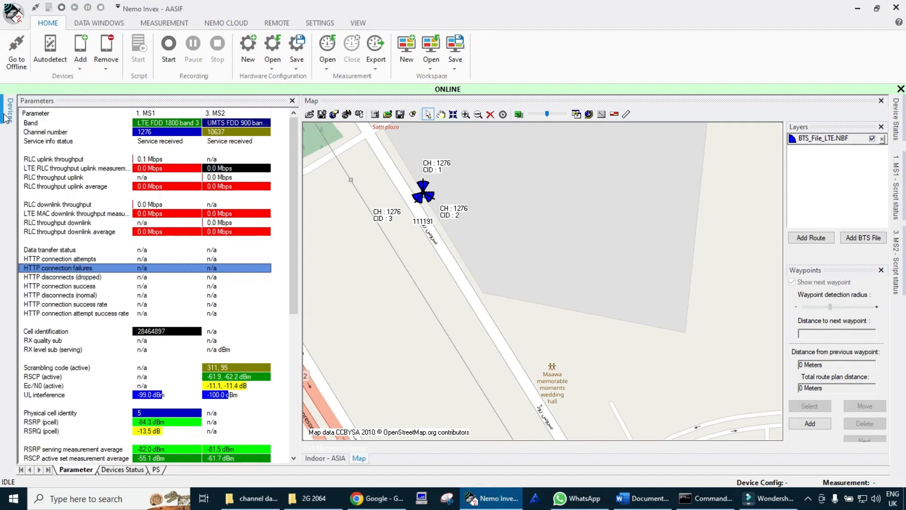
{"action": "mouse_move", "coordinate": [10, 109]}
{"action": "left_click", "coordinate": [40, 143]}
{"action": "right_click", "coordinate": [40, 143]}
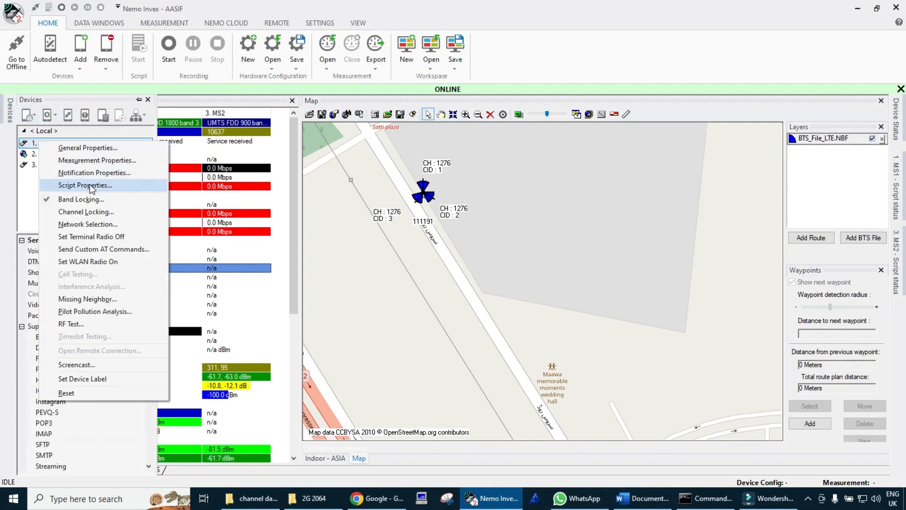
{"action": "left_click", "coordinate": [81, 199]}
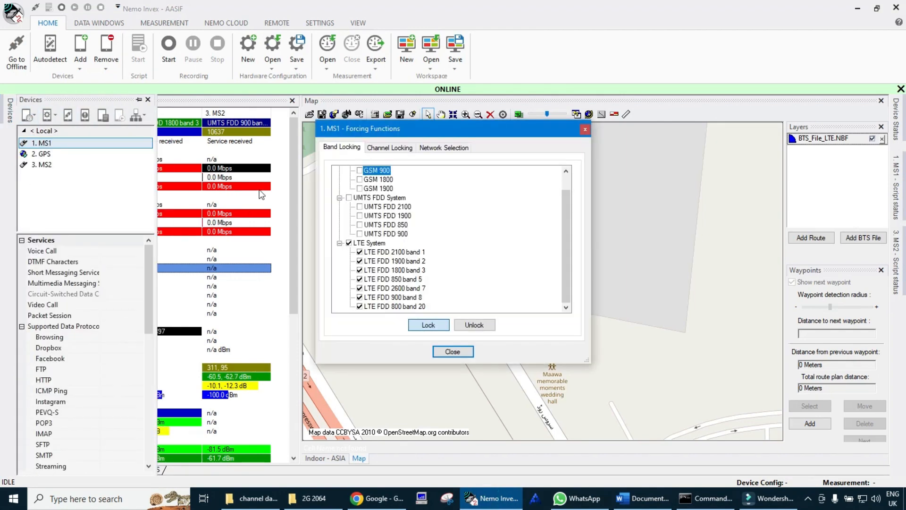
{"action": "left_click", "coordinate": [356, 191]}
{"action": "left_click", "coordinate": [349, 171]}
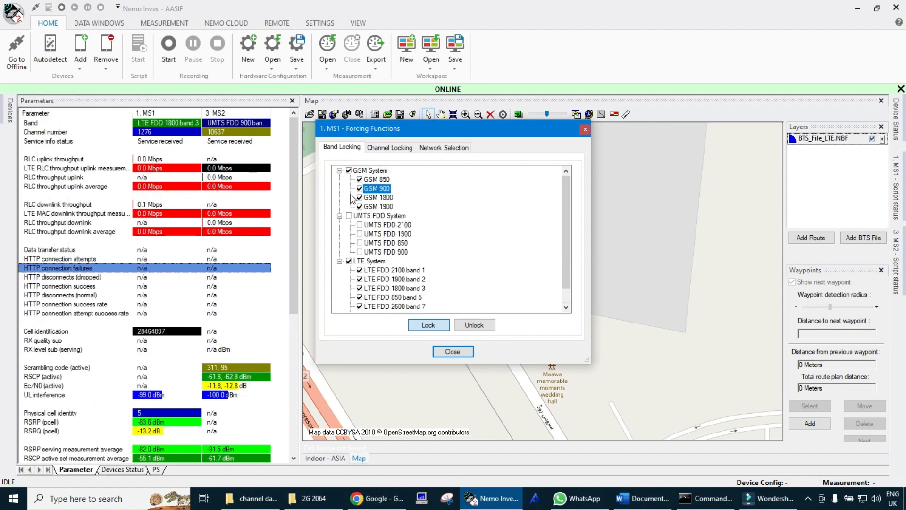
{"action": "left_click", "coordinate": [349, 261]}
{"action": "left_click", "coordinate": [430, 325]}
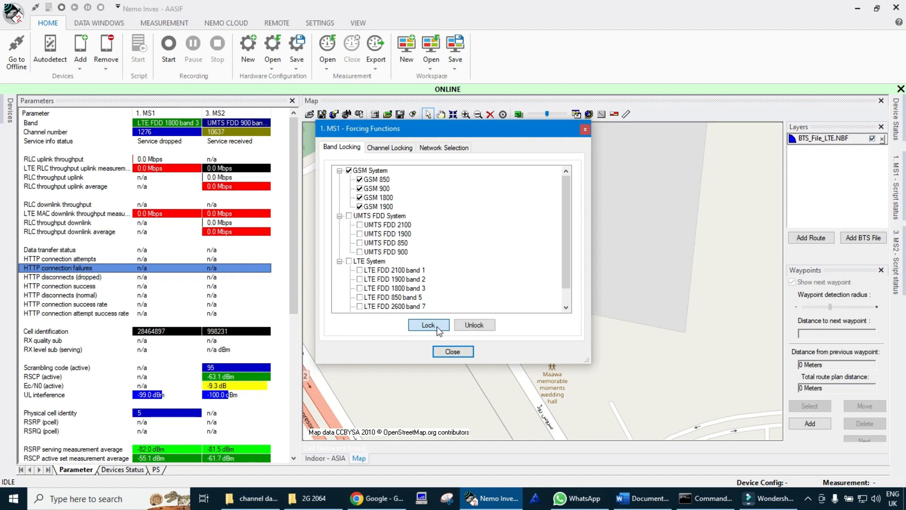
{"action": "left_click", "coordinate": [453, 352]}
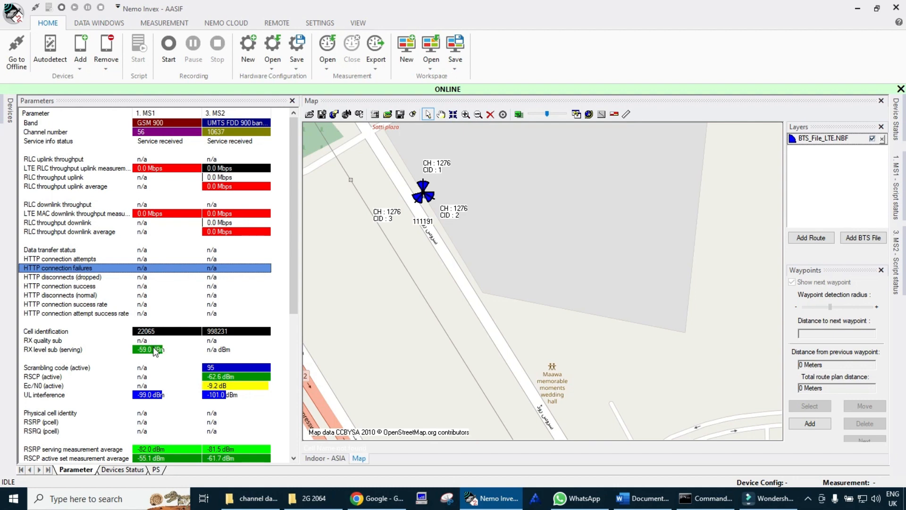
Examine the cell identification, RX quality and RX level values of MS1 in the parameter list
{"action": "scroll", "coordinate": [152, 350], "scroll_direction": "down", "scroll_amount": 4}
{"action": "left_click", "coordinate": [151, 230]}
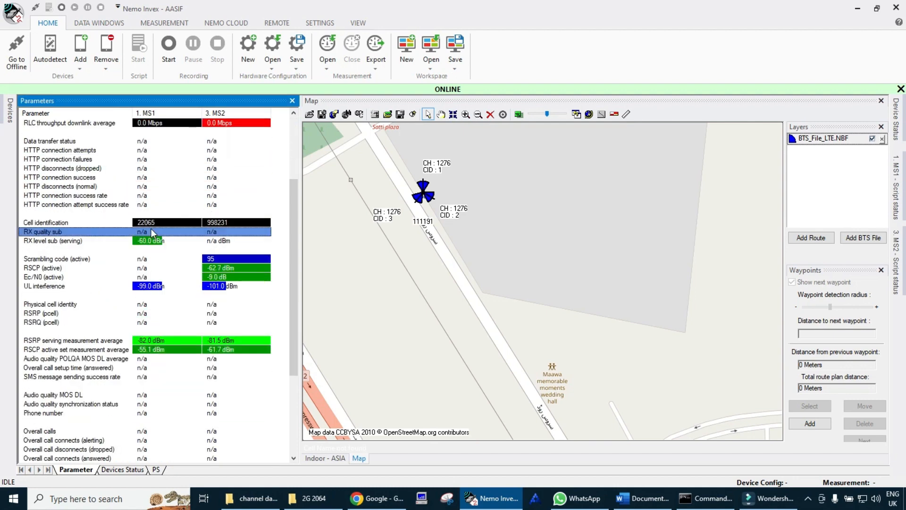
{"action": "left_click", "coordinate": [158, 221]}
{"action": "left_click", "coordinate": [145, 204]}
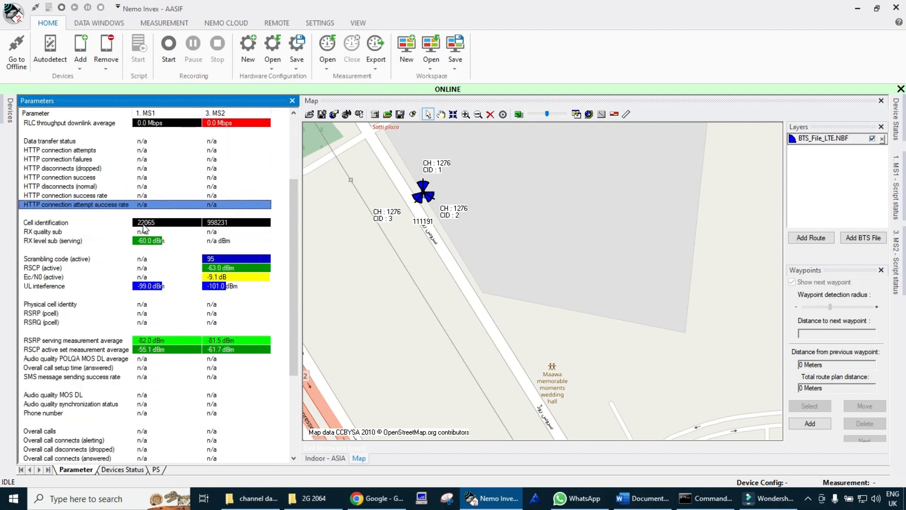
{"action": "scroll", "coordinate": [138, 223], "scroll_direction": "up", "scroll_amount": 4}
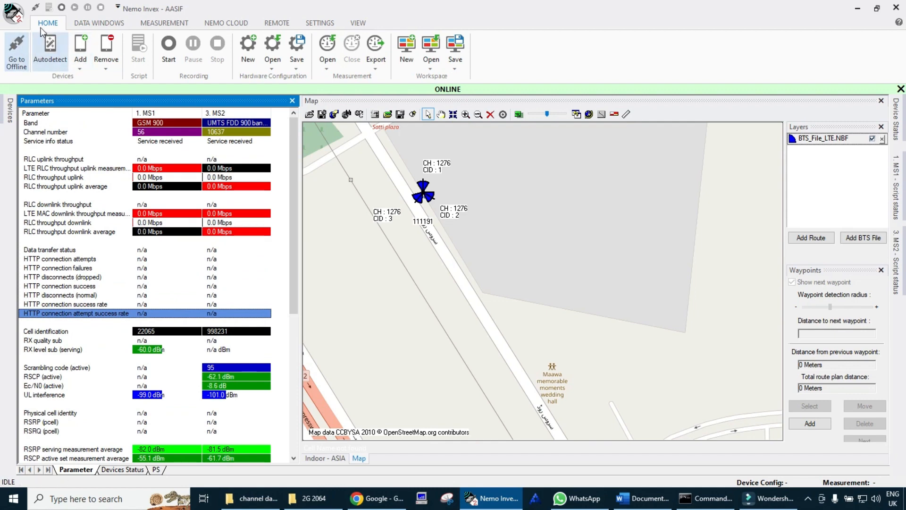
Lock MS2 to the GSM System bands only, with the UMTS FDD System bands deselected
{"action": "left_click", "coordinate": [9, 110]}
{"action": "left_click", "coordinate": [49, 165]}
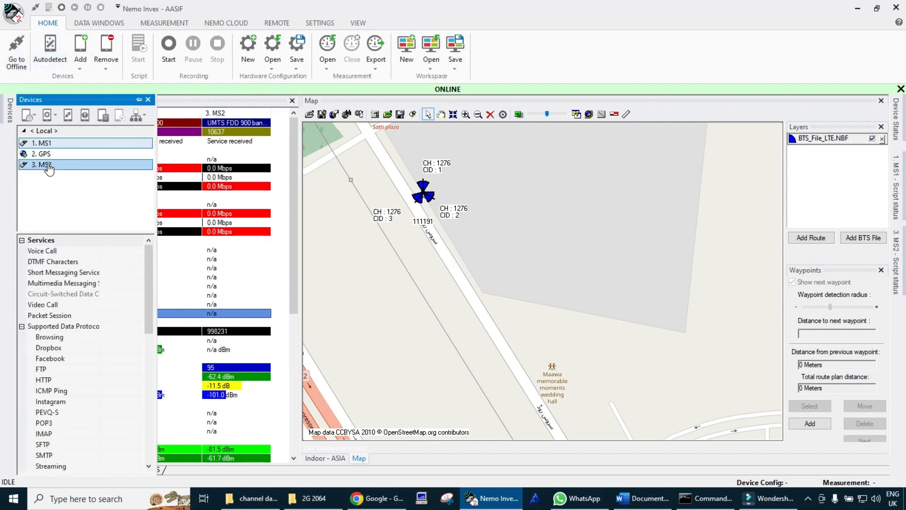
{"action": "right_click", "coordinate": [49, 165]}
{"action": "left_click", "coordinate": [95, 220]}
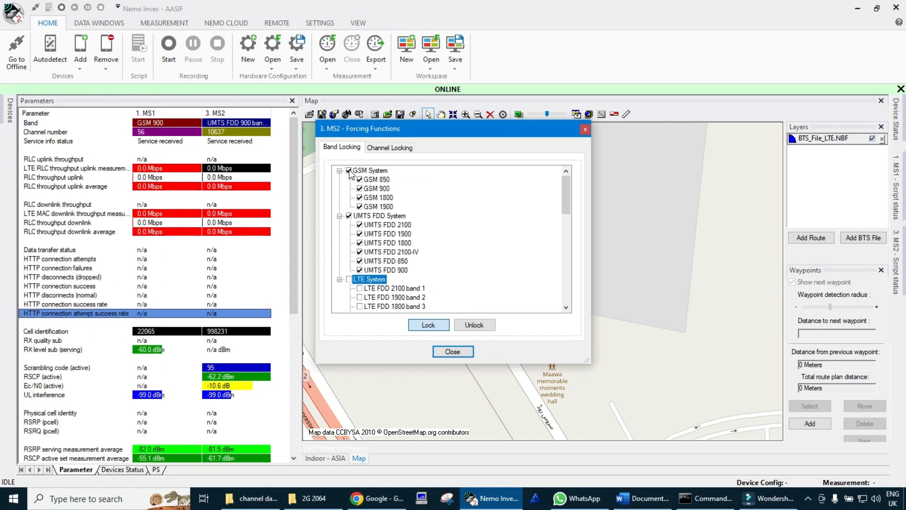
{"action": "left_click", "coordinate": [349, 216]}
{"action": "left_click", "coordinate": [423, 324]}
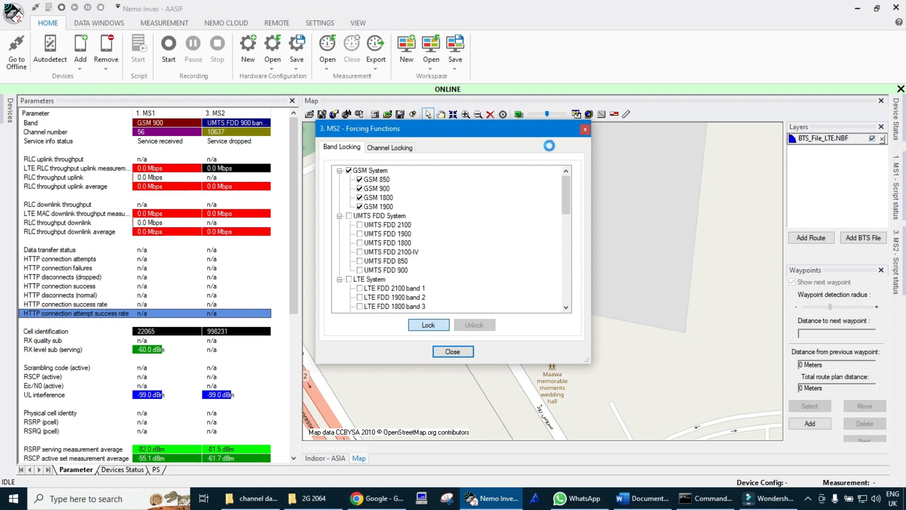
{"action": "left_click", "coordinate": [584, 130]}
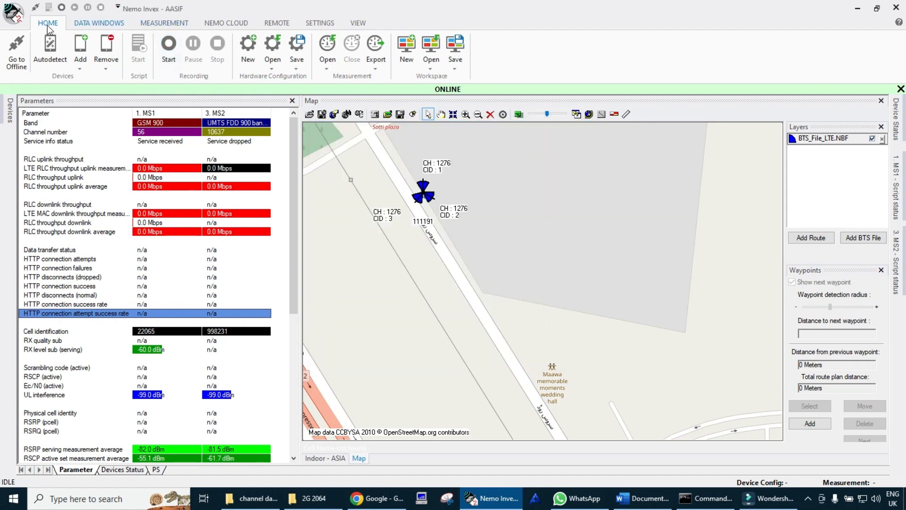
Open the path settings in the user interface properties and widen the dialog to show the full measurements path
{"action": "left_click", "coordinate": [319, 23]}
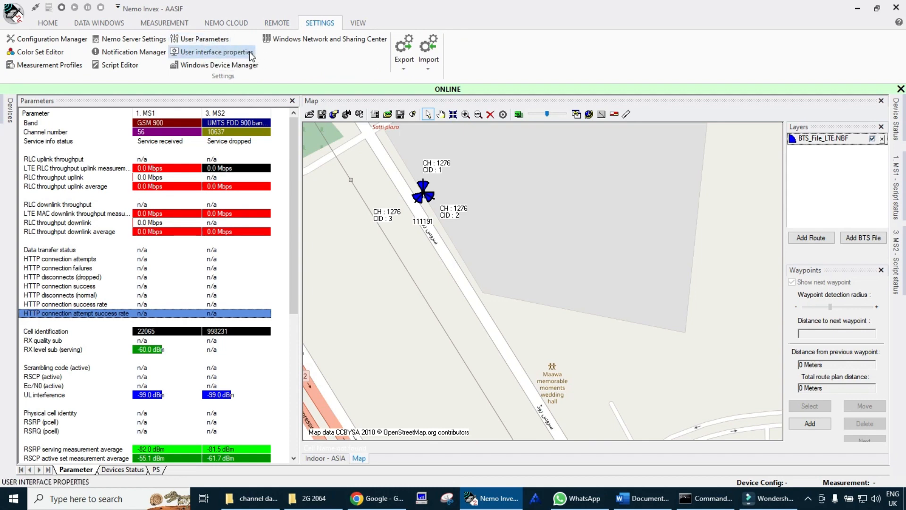
{"action": "left_click", "coordinate": [249, 52]}
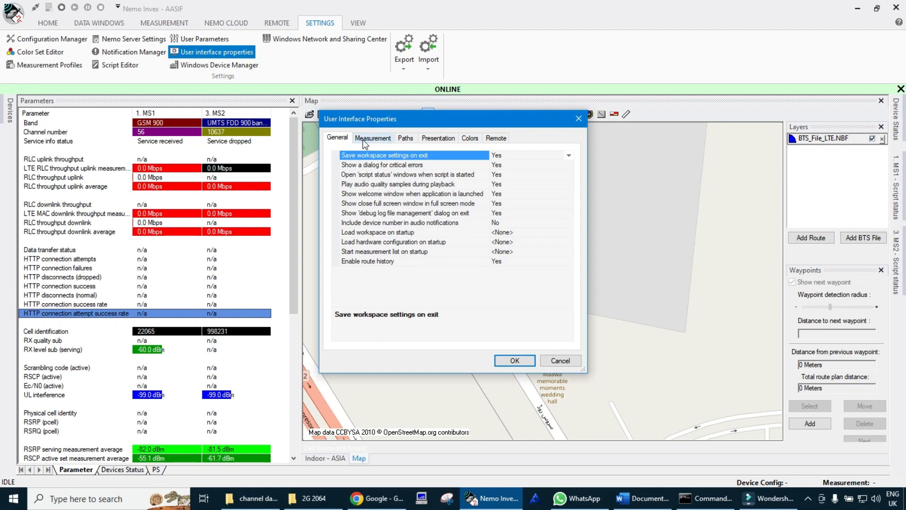
{"action": "left_click", "coordinate": [407, 138]}
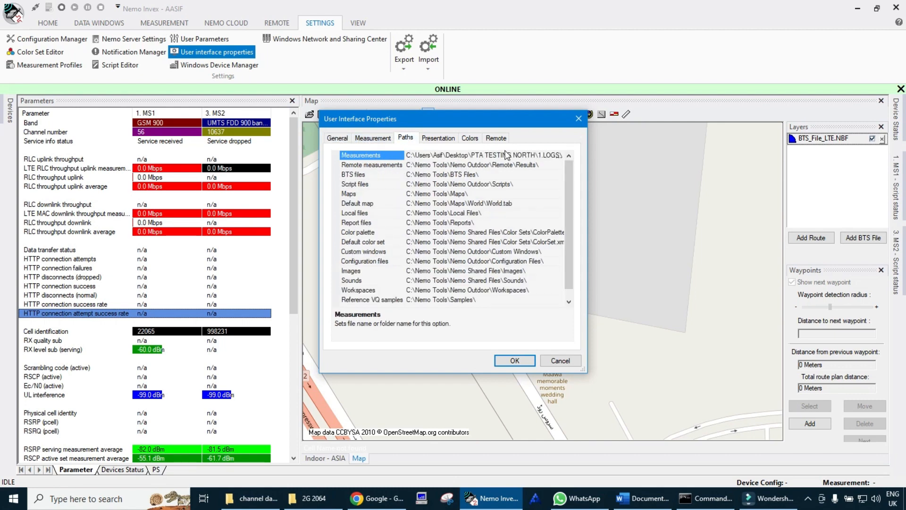
{"action": "left_click", "coordinate": [559, 157]}
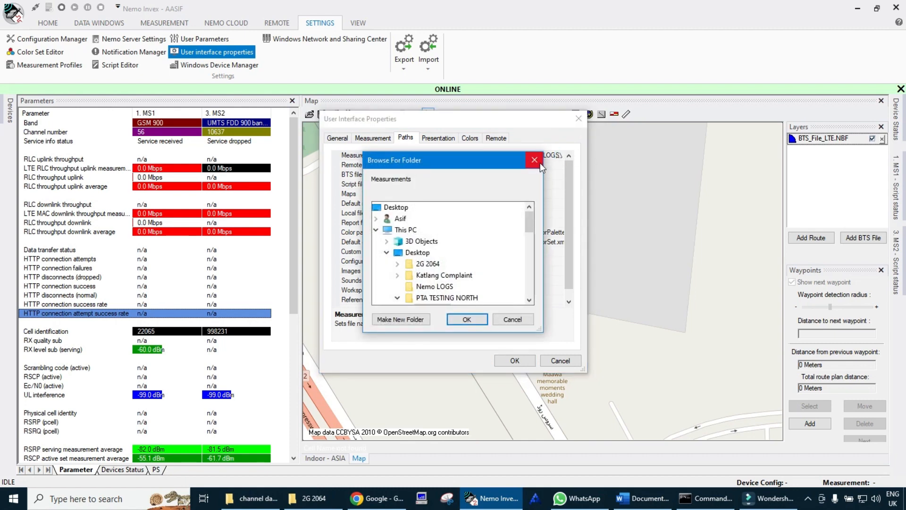
{"action": "left_click", "coordinate": [538, 161]}
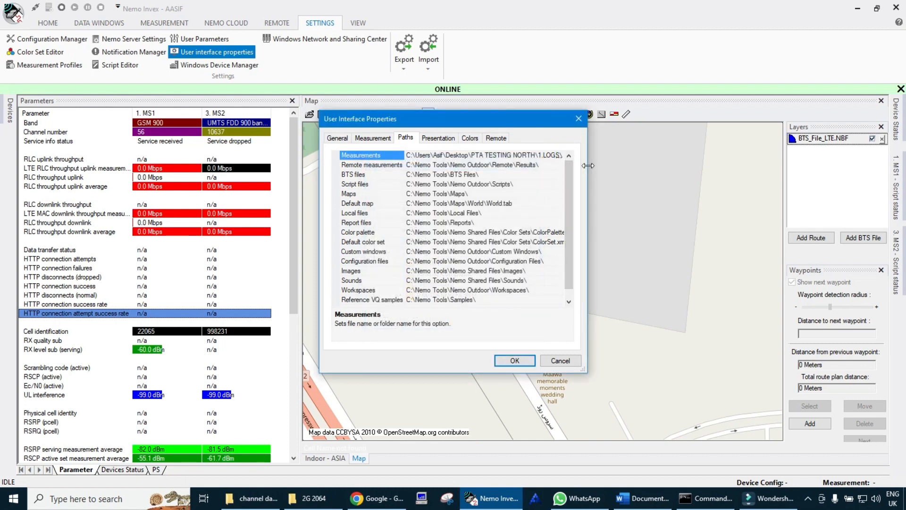
{"action": "left_click_drag", "start_coordinate": [587, 165], "coordinate": [651, 168]}
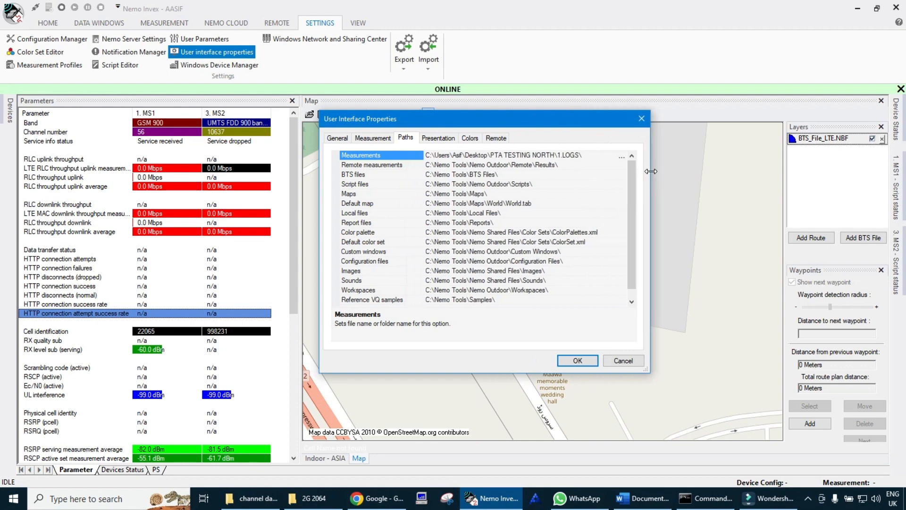
Set the measurements path to the 2G IDLE folder inside the desktop folder 2G 2064 and apply the properties
{"action": "left_click", "coordinate": [622, 156]}
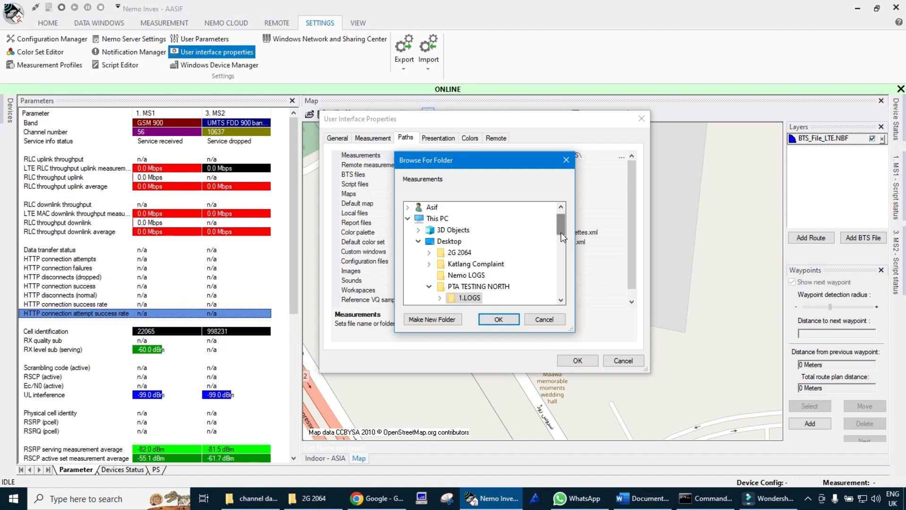
{"action": "left_click", "coordinate": [419, 241]}
{"action": "double_click", "coordinate": [437, 241]}
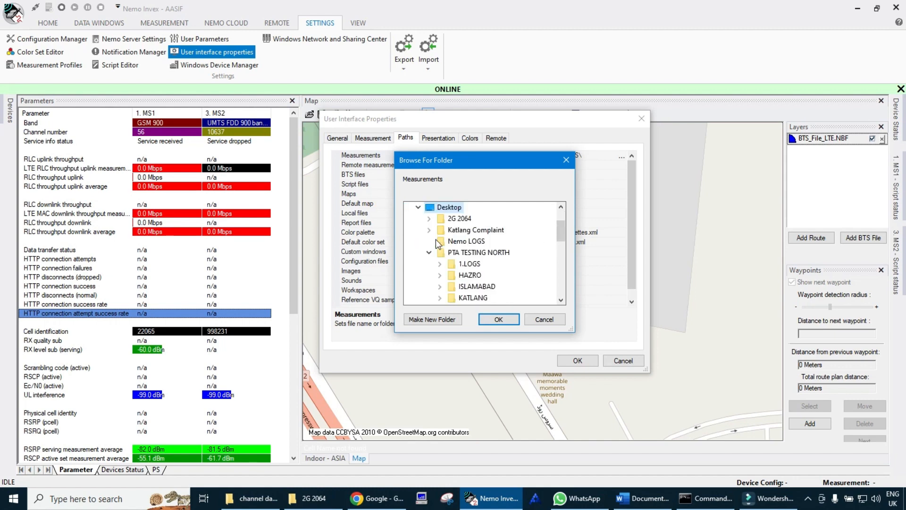
{"action": "left_click", "coordinate": [429, 253]}
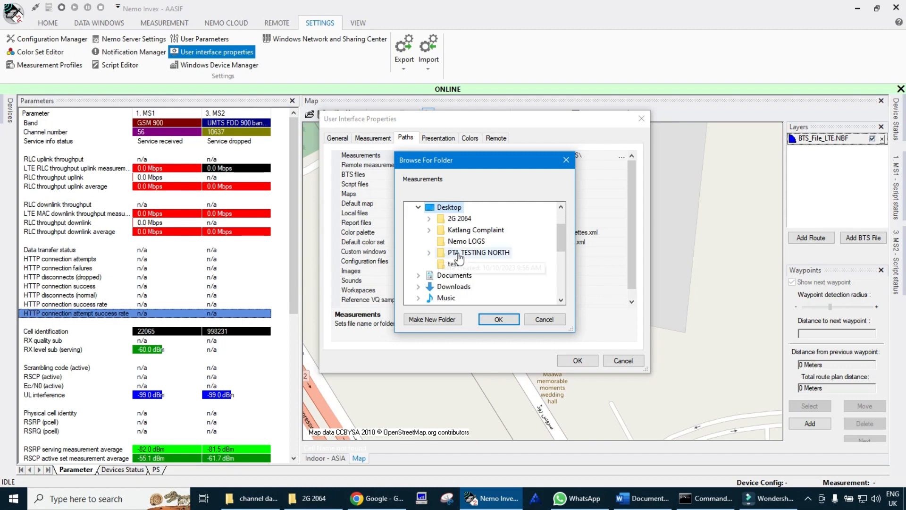
{"action": "double_click", "coordinate": [463, 222]}
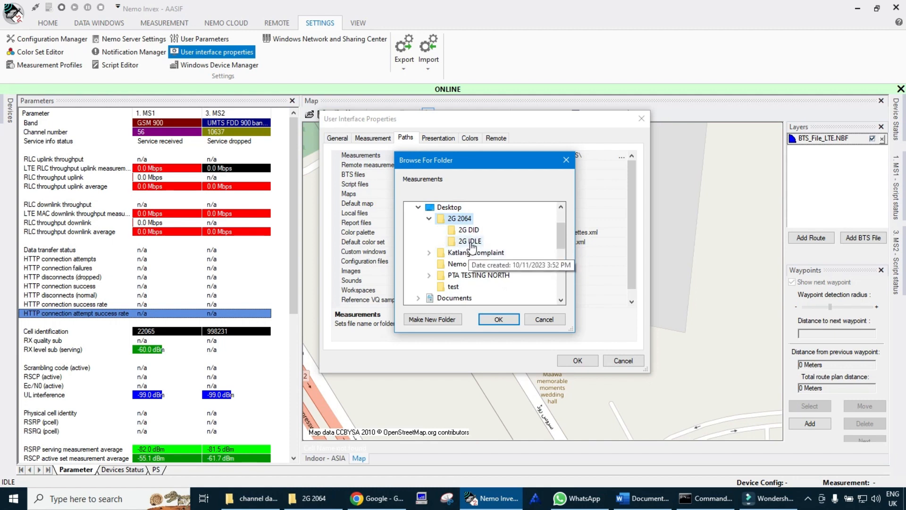
{"action": "left_click", "coordinate": [472, 242]}
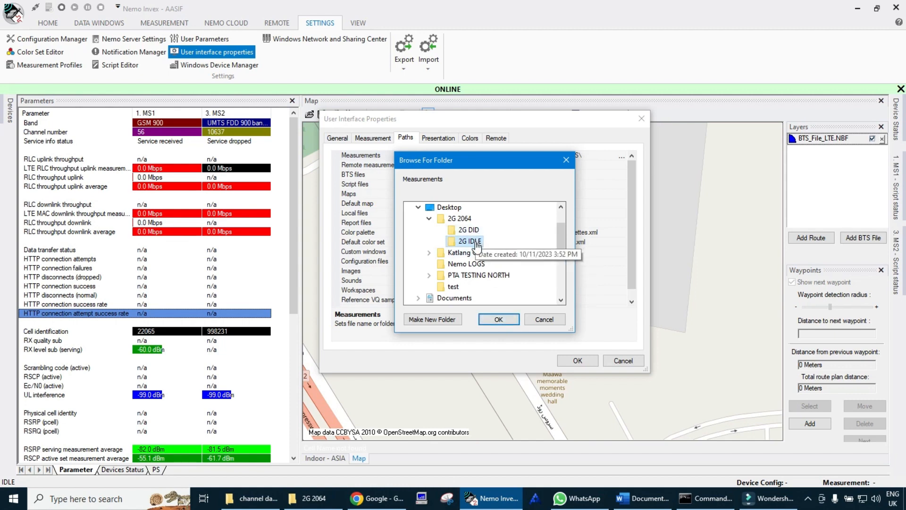
{"action": "left_click", "coordinate": [499, 318]}
{"action": "left_click", "coordinate": [585, 361]}
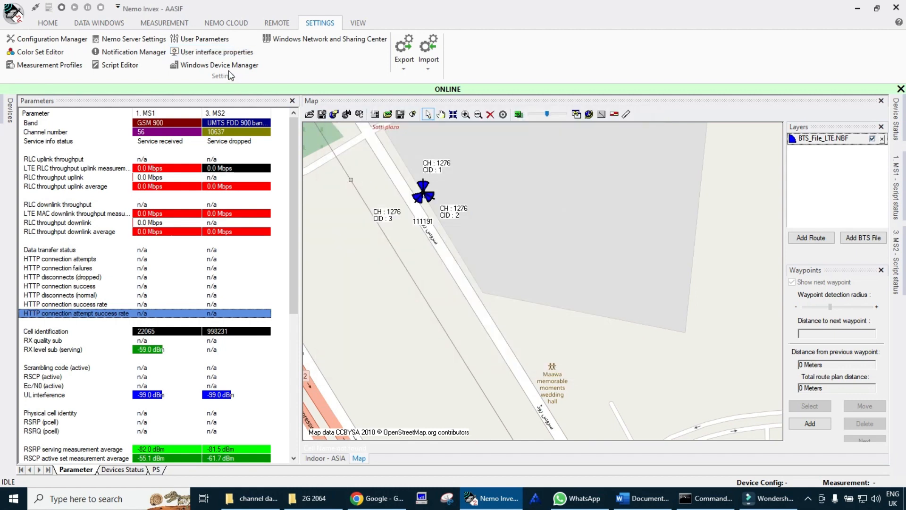
Reopen the user interface properties to check the saved measurements path, leaving them unchanged
{"action": "left_click", "coordinate": [225, 54]}
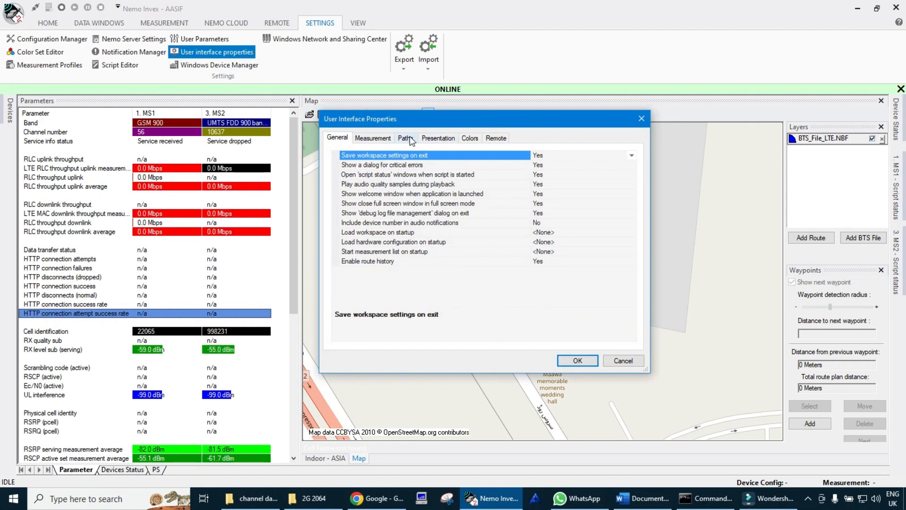
{"action": "left_click", "coordinate": [409, 137]}
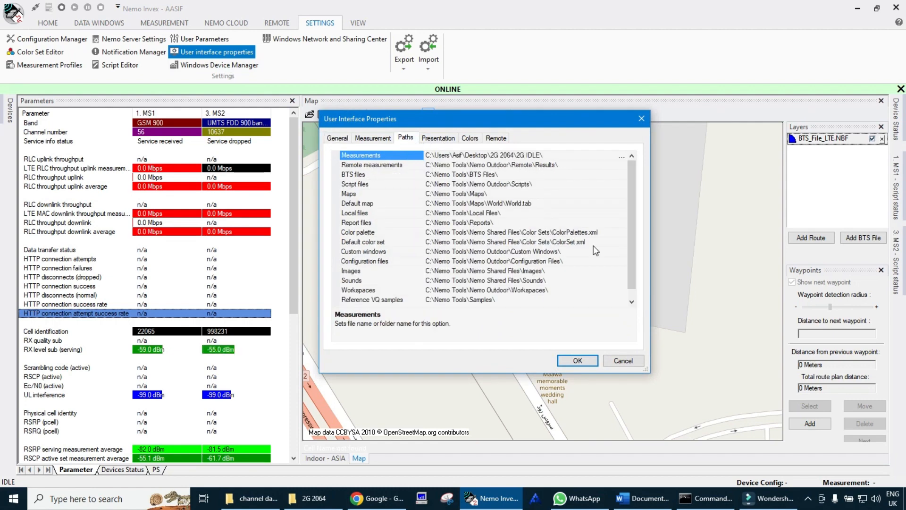
{"action": "left_click", "coordinate": [626, 362]}
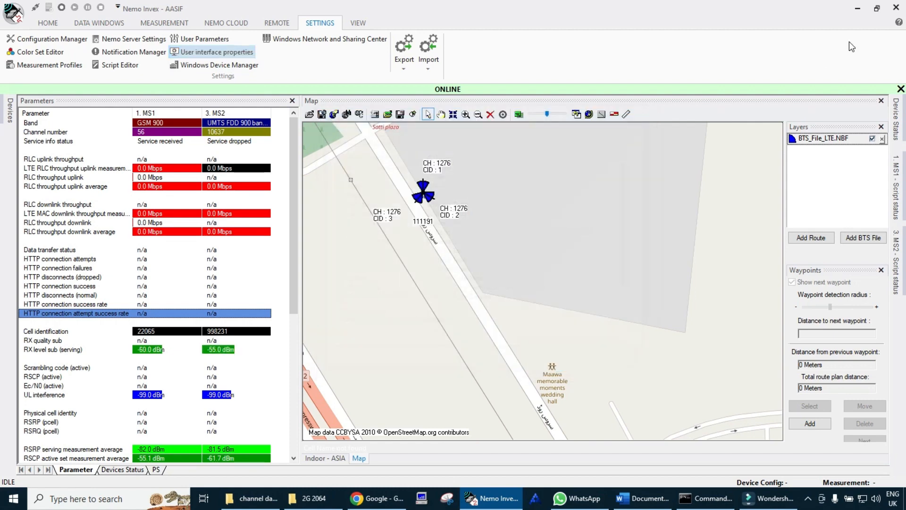
Switch to the desktop and open the 2G IDLE folder inside 2G 2064 to view its contents
{"action": "left_click", "coordinate": [857, 11]}
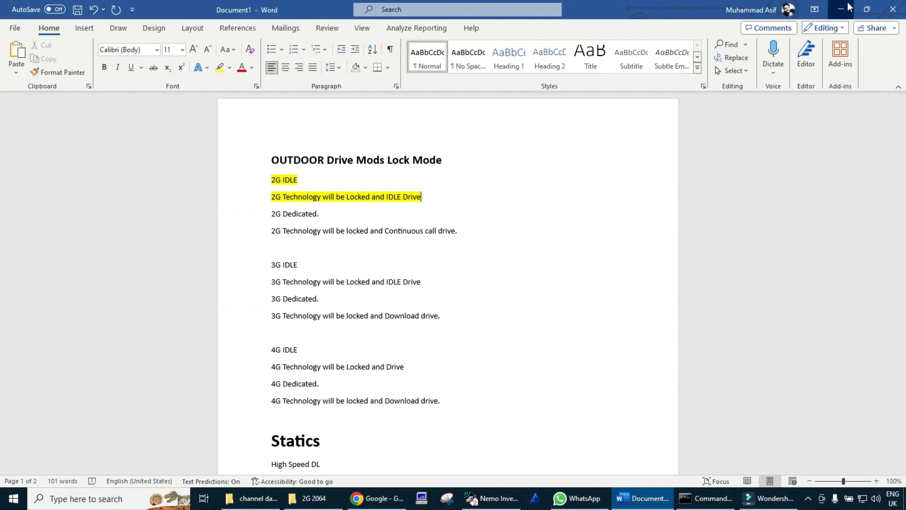
{"action": "left_click", "coordinate": [848, 6]}
{"action": "left_click", "coordinate": [283, 200]}
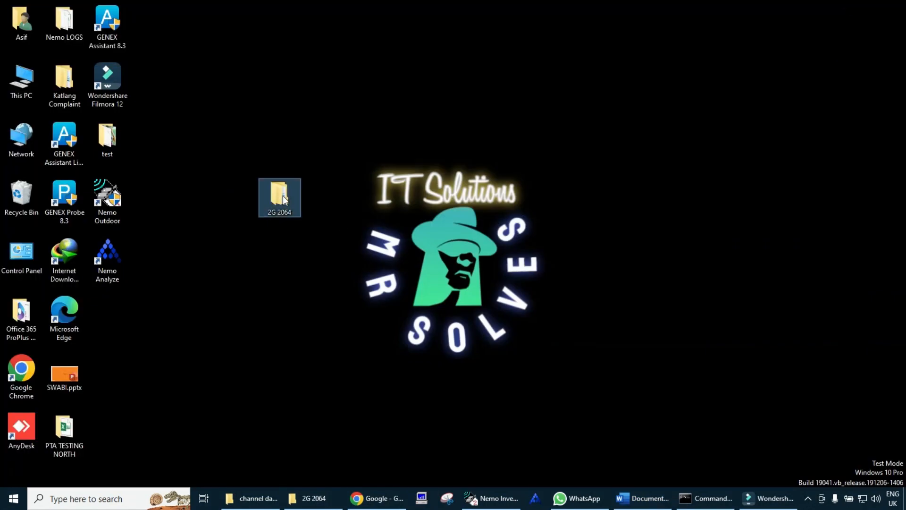
{"action": "double_click", "coordinate": [283, 200]}
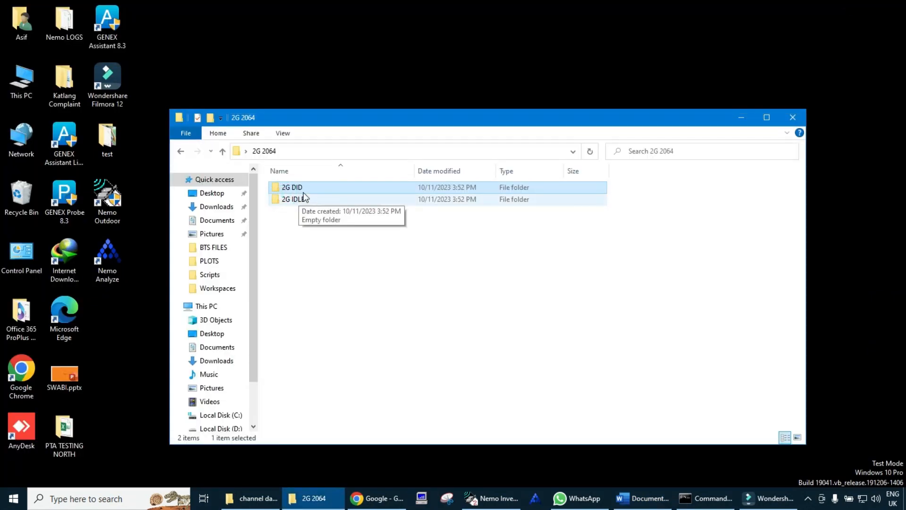
{"action": "double_click", "coordinate": [305, 199]}
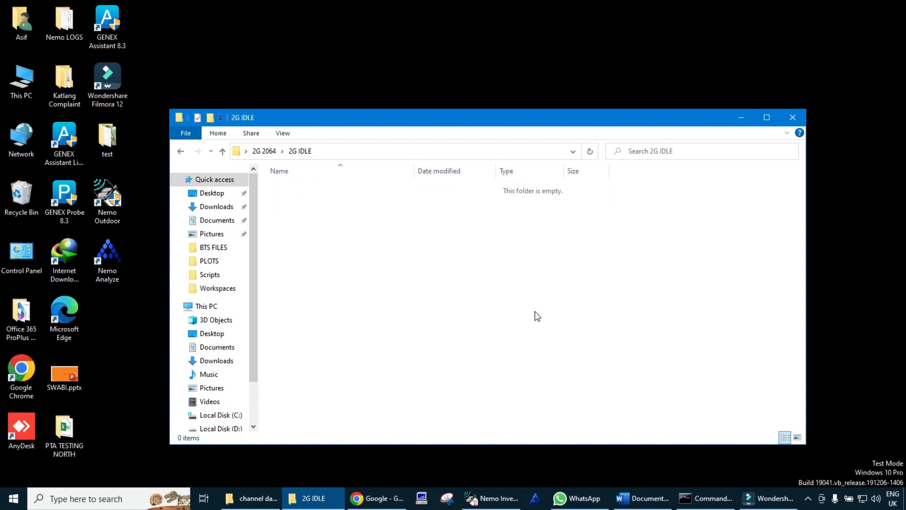
Switch back to Nemo Invex and review the folder assigned to measurements in the path settings
{"action": "left_click", "coordinate": [494, 498]}
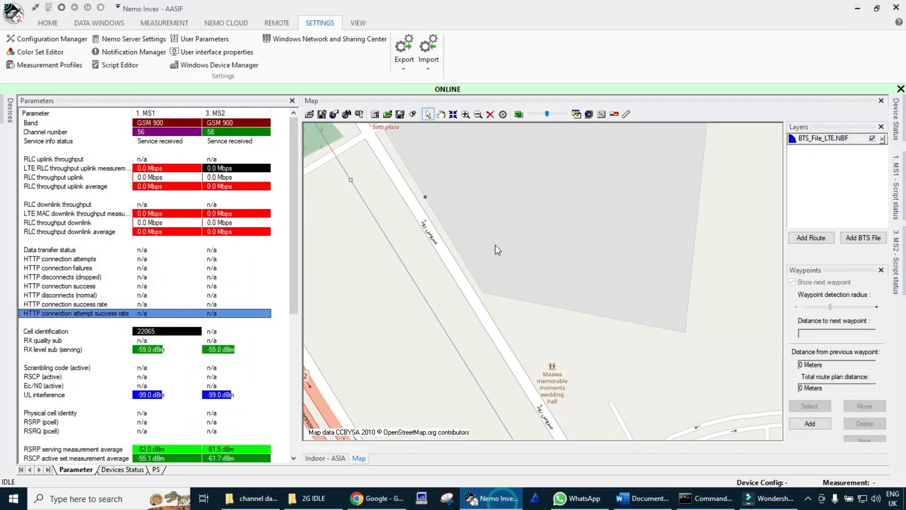
{"action": "left_click", "coordinate": [217, 52]}
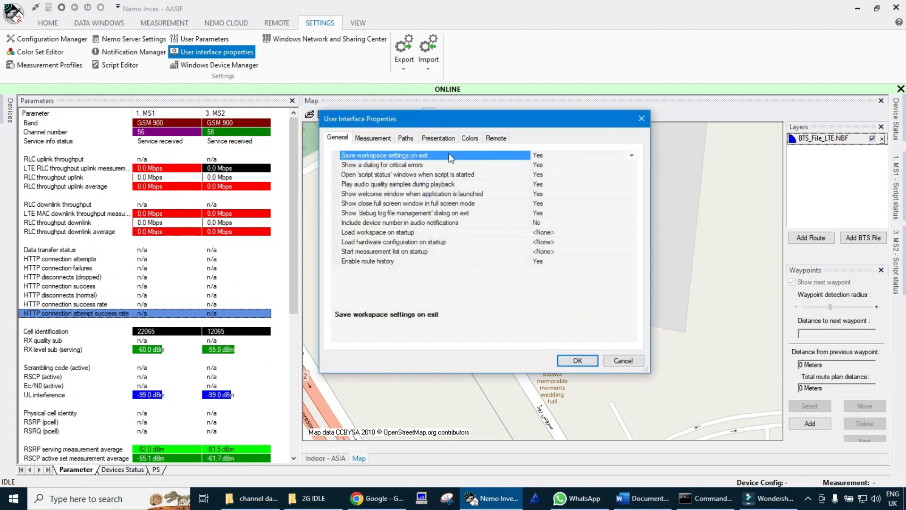
{"action": "left_click", "coordinate": [407, 139]}
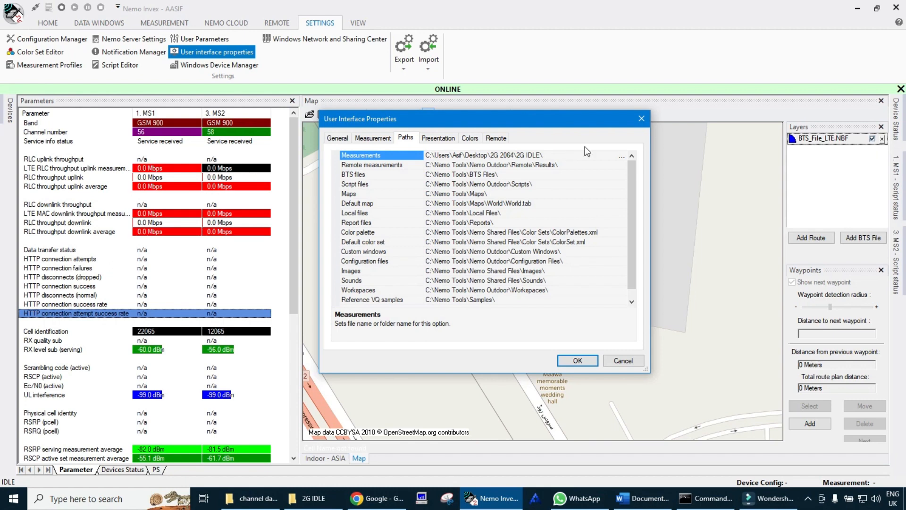
{"action": "left_click", "coordinate": [640, 117]}
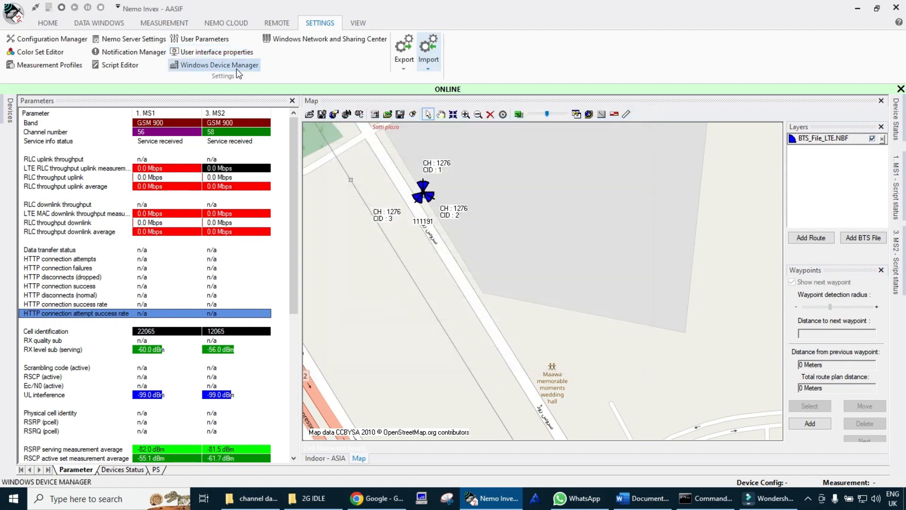
Start recording the measurement and bring the RX level and overall call parameters into view
{"action": "left_click", "coordinate": [48, 22]}
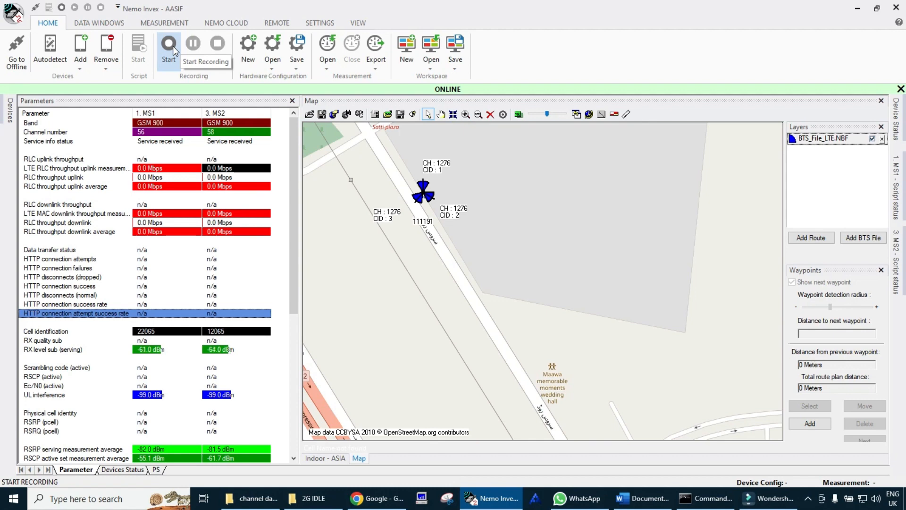
{"action": "left_click", "coordinate": [174, 50]}
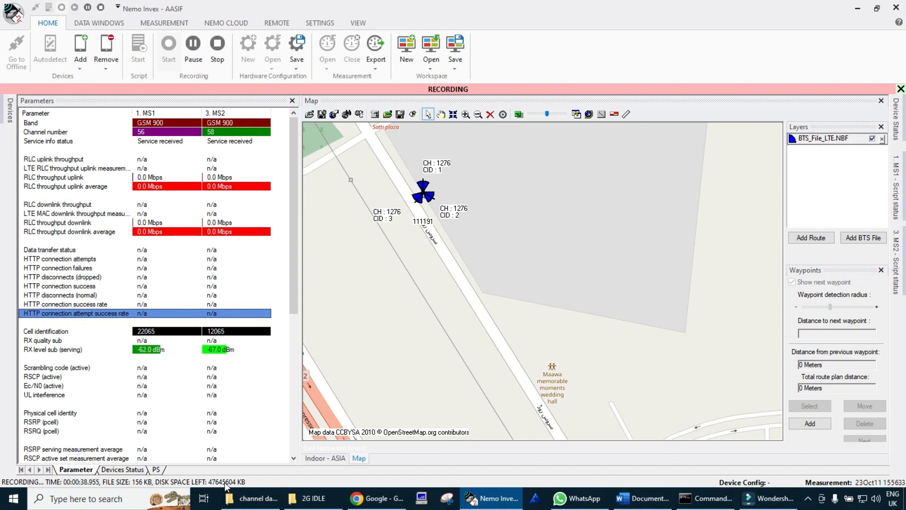
{"action": "left_click", "coordinate": [191, 360]}
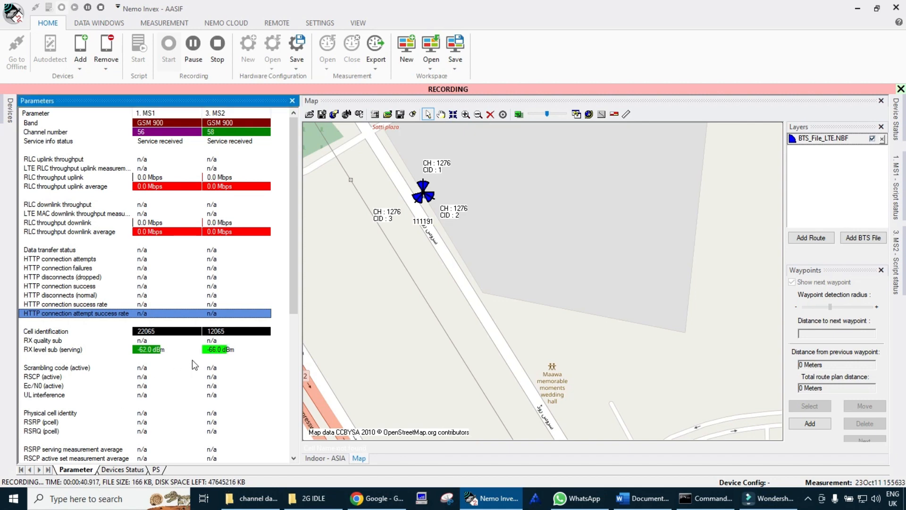
{"action": "scroll", "coordinate": [192, 359], "scroll_direction": "down", "scroll_amount": 8}
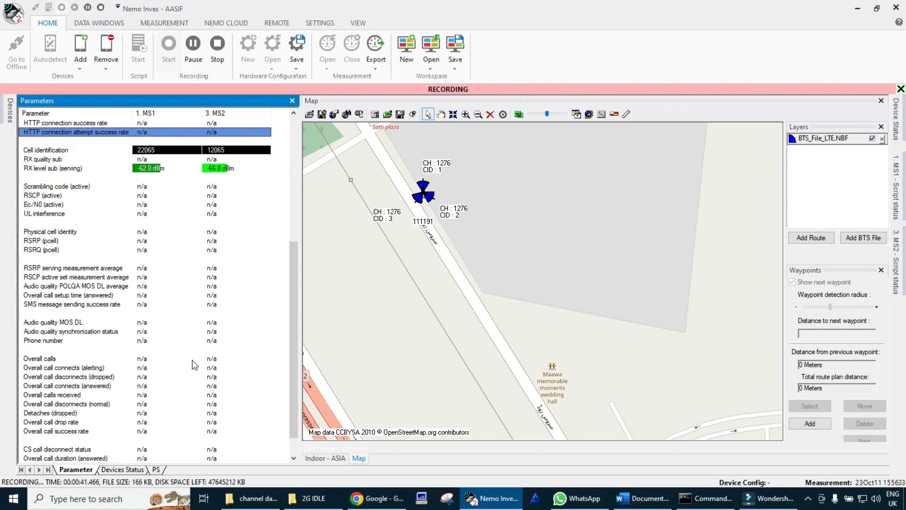
{"action": "left_click", "coordinate": [295, 113]}
{"action": "left_click", "coordinate": [295, 113]}
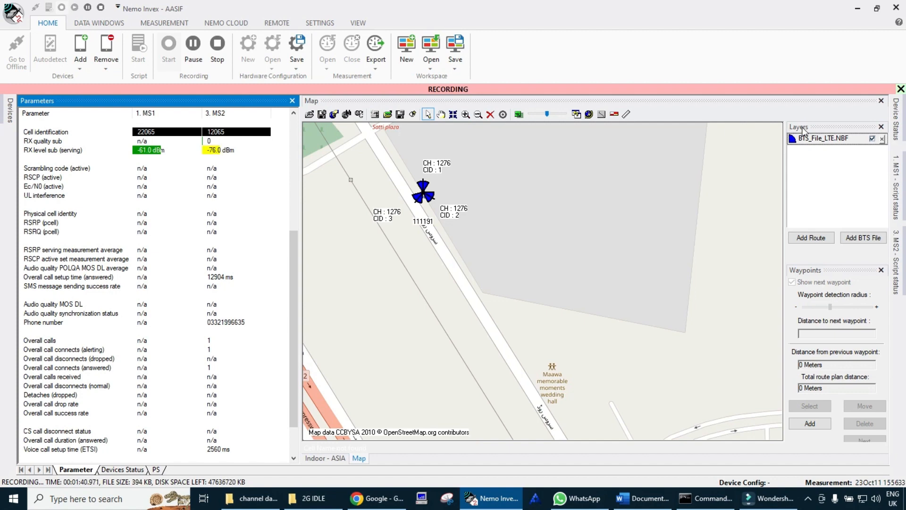
Check the device status of both mobiles and bring the band, channel and RX level parameters back into view
{"action": "left_click", "coordinate": [897, 115]}
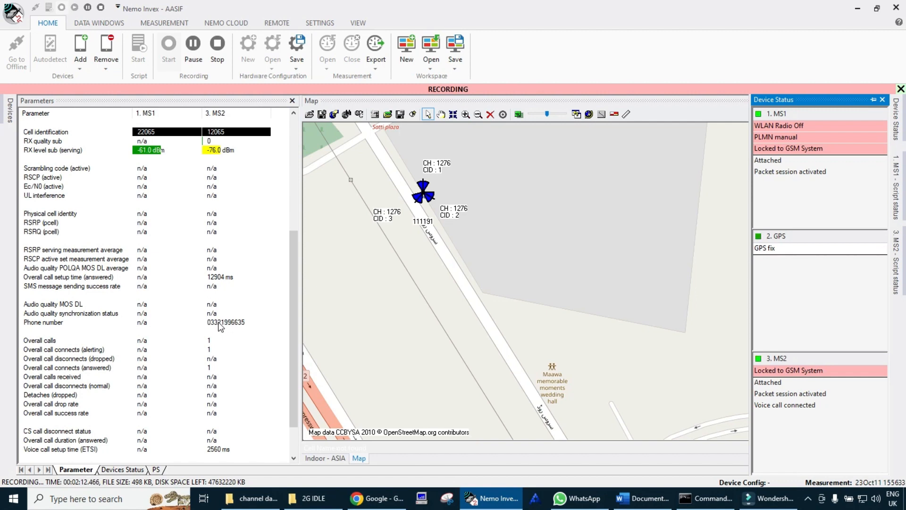
{"action": "left_click", "coordinate": [218, 254]}
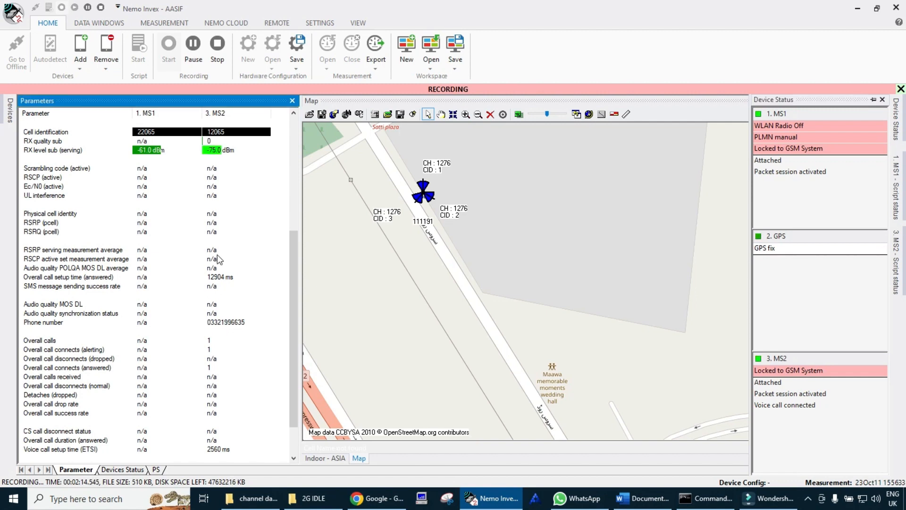
{"action": "scroll", "coordinate": [217, 254], "scroll_direction": "up", "scroll_amount": 5}
{"action": "left_click", "coordinate": [163, 250]}
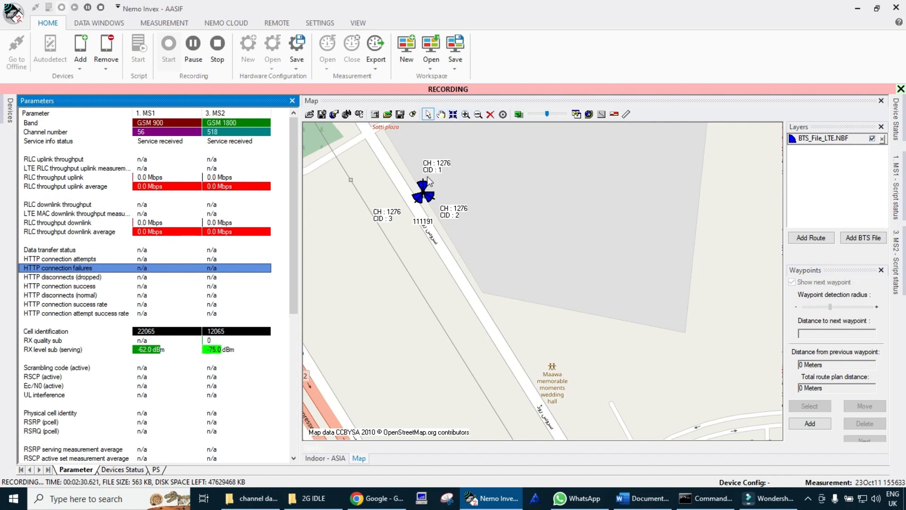
Turn on automatic centering of the map and add a route for device 1. MS1
{"action": "right_click", "coordinate": [474, 166]}
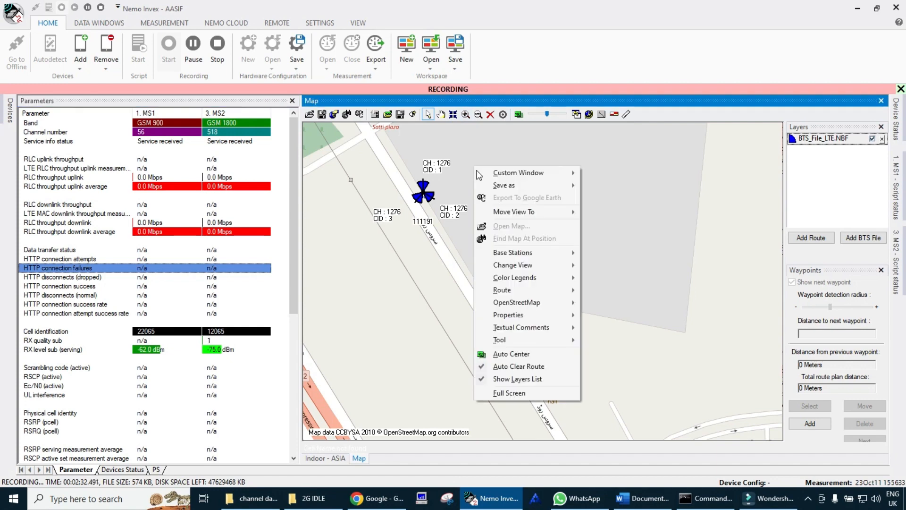
{"action": "left_click", "coordinate": [534, 352]}
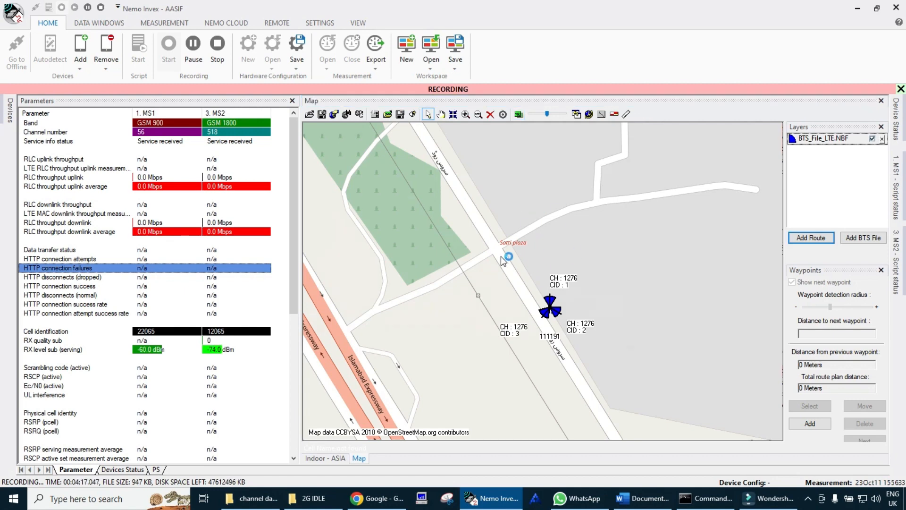
{"action": "left_click", "coordinate": [814, 237]}
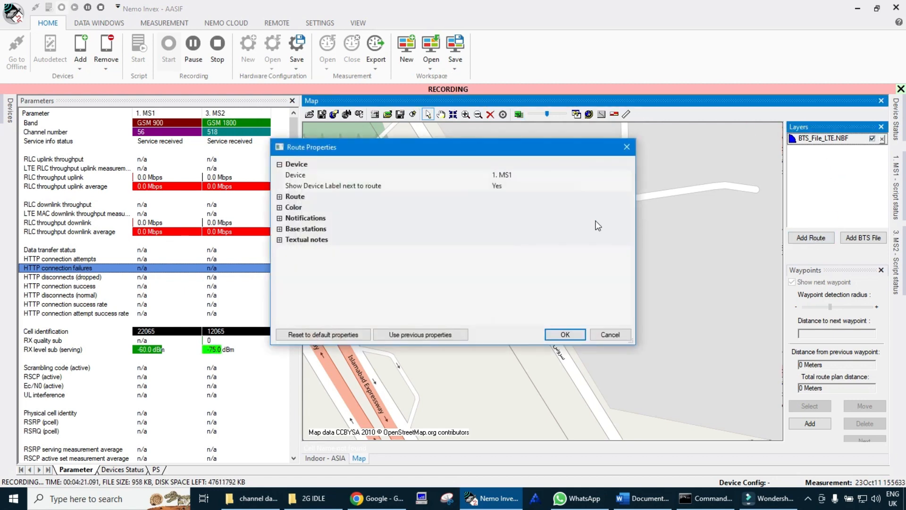
{"action": "left_click", "coordinate": [514, 175]}
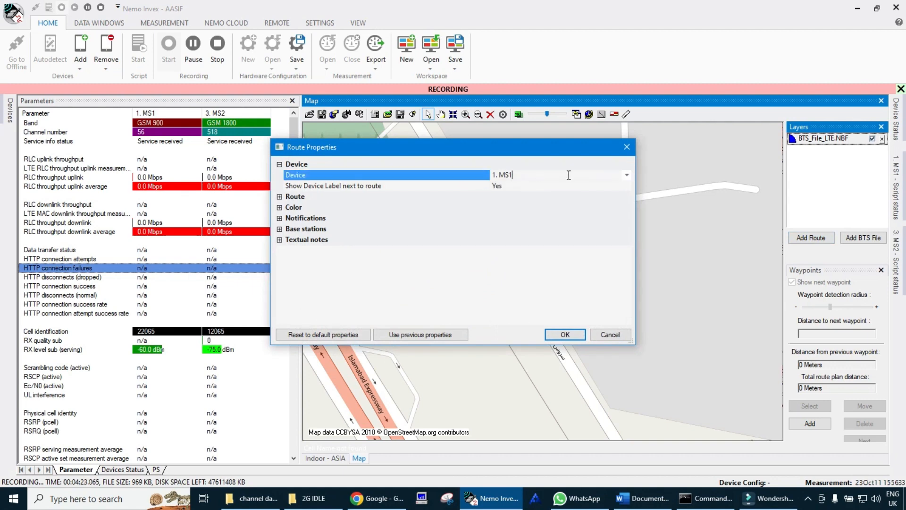
{"action": "left_click", "coordinate": [627, 178]}
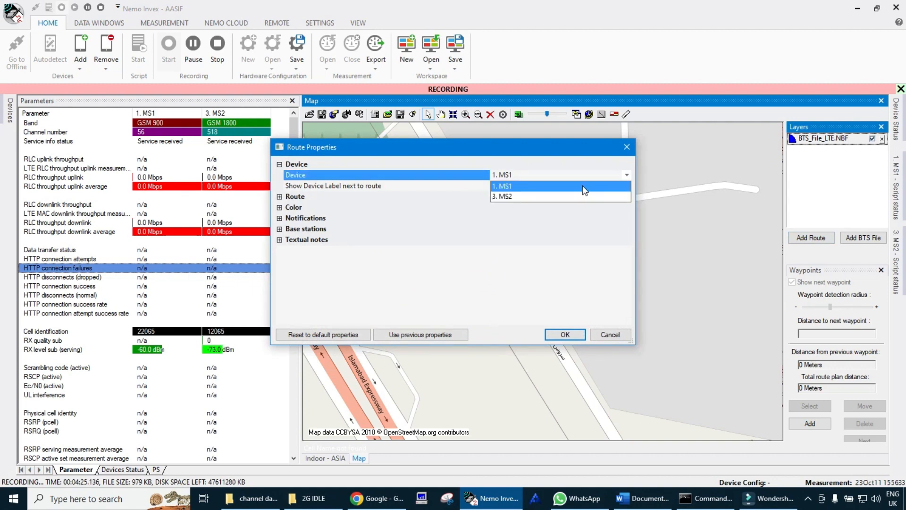
{"action": "left_click", "coordinate": [583, 186]}
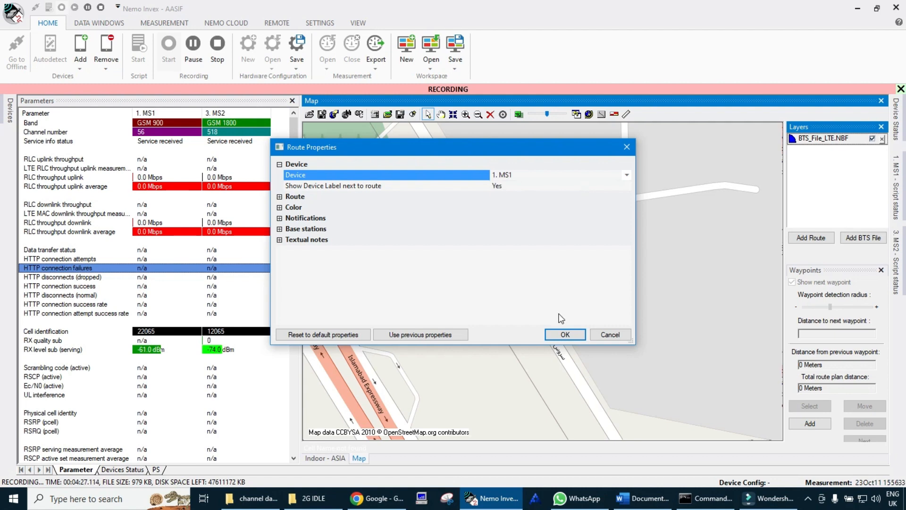
{"action": "left_click", "coordinate": [565, 335]}
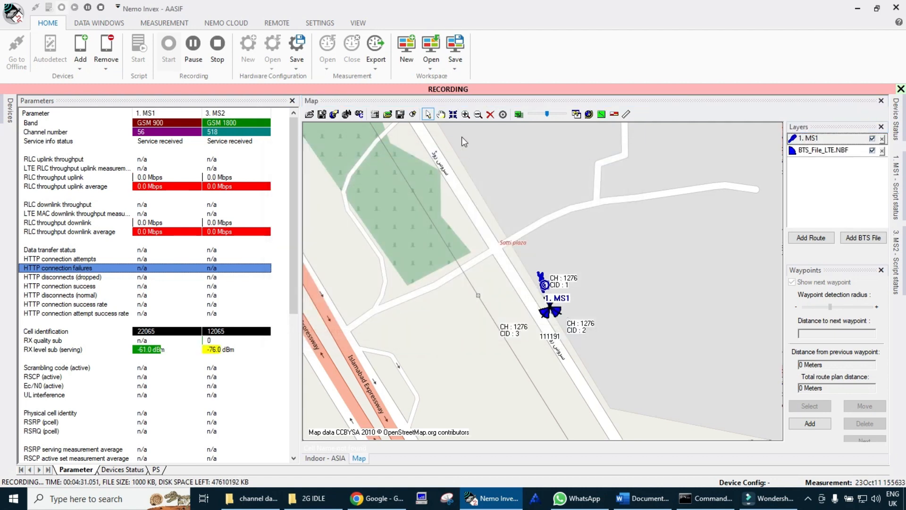
Inspect the MS1 route beside the site on the map and check MS2's script status and device status
{"action": "left_click", "coordinate": [464, 115]}
{"action": "right_click", "coordinate": [598, 314]}
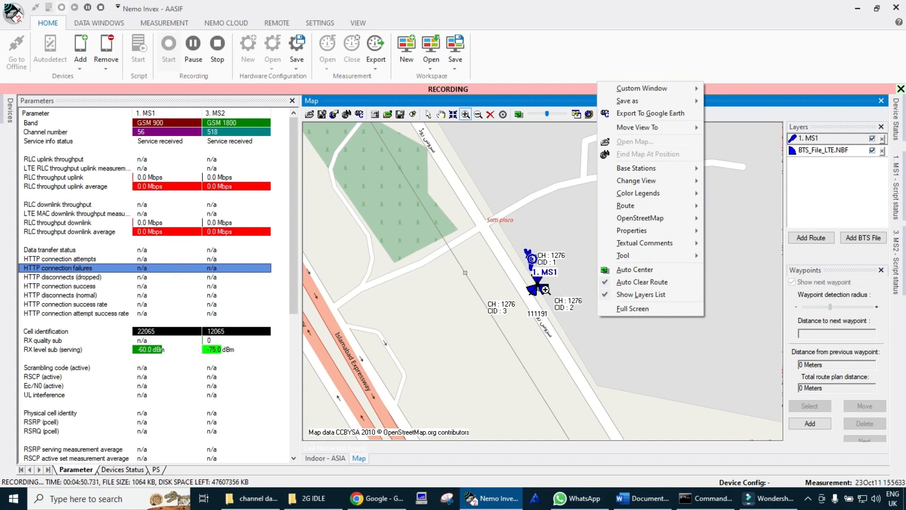
{"action": "mouse_move", "coordinate": [546, 289]}
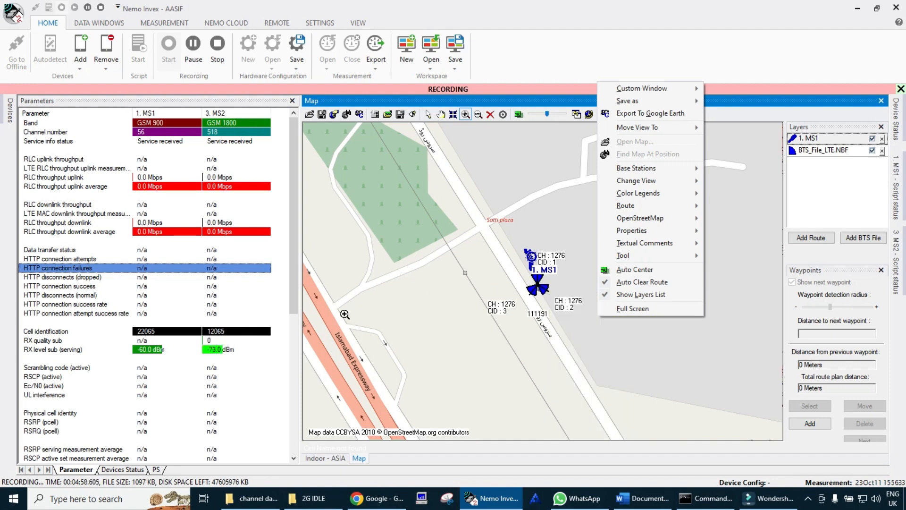
{"action": "left_click", "coordinate": [225, 344]}
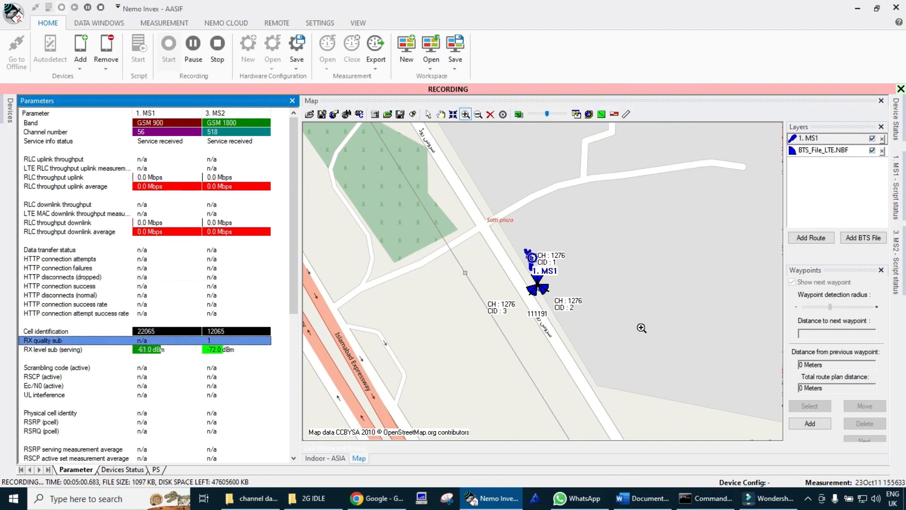
{"action": "left_click", "coordinate": [897, 273]}
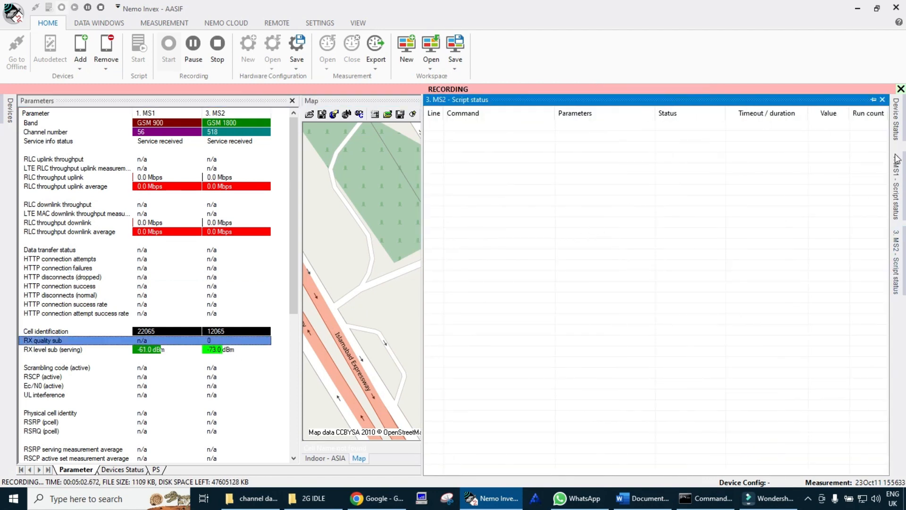
{"action": "left_click", "coordinate": [900, 133]}
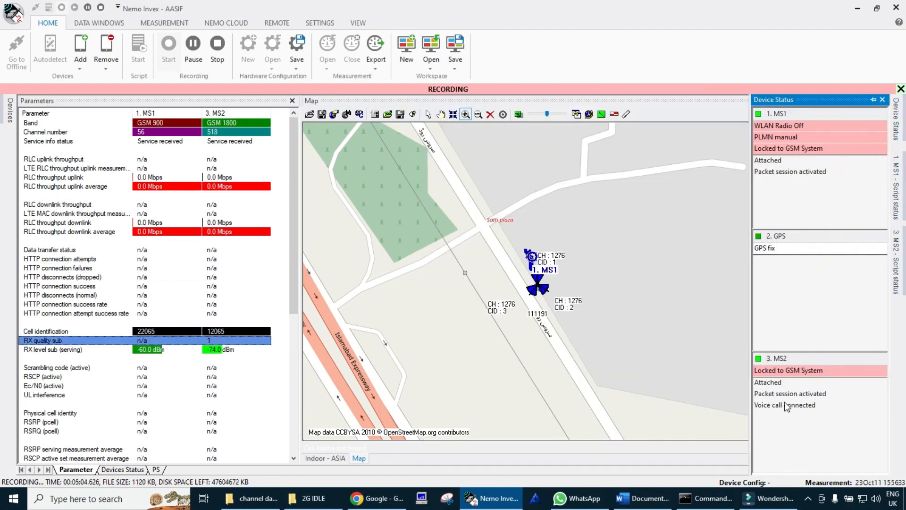
Review MS2's overall calls, answered connects, voice call setup time and overall call setup time, plus its serving band and channel
{"action": "left_click", "coordinate": [299, 367]}
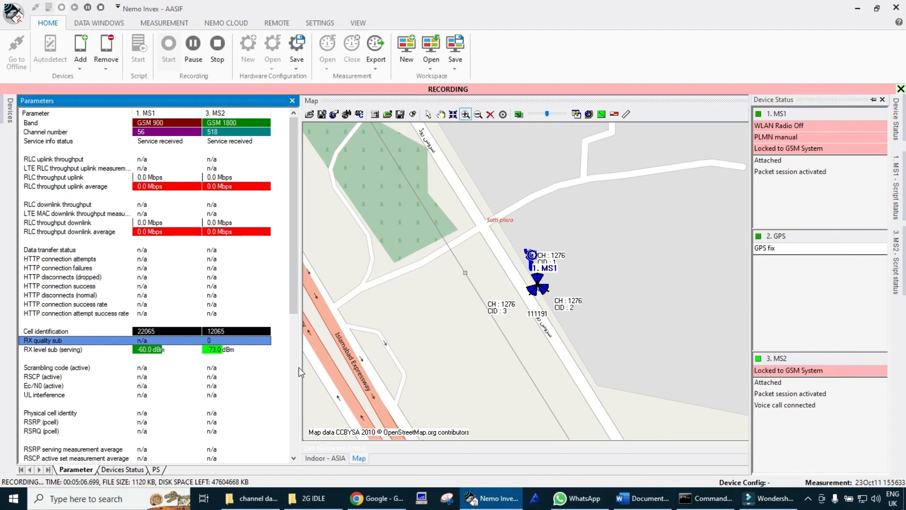
{"action": "left_click", "coordinate": [294, 378]}
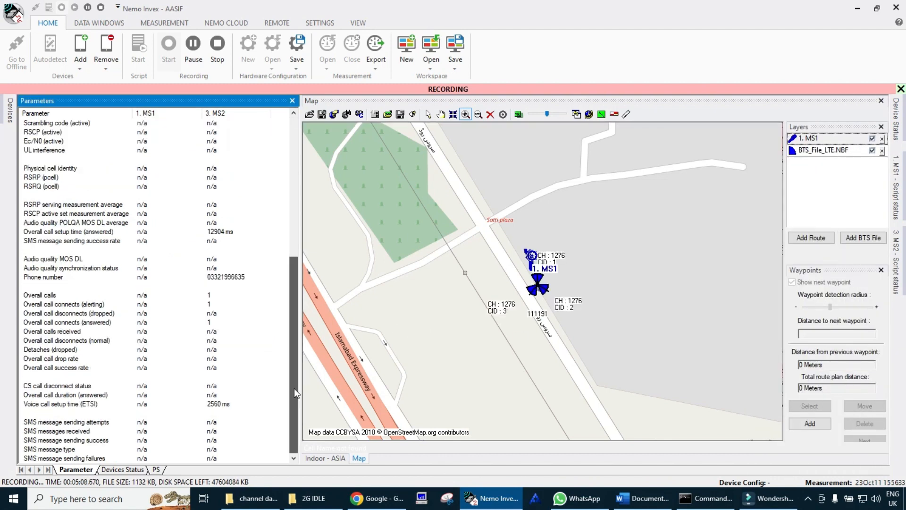
{"action": "left_click", "coordinate": [209, 297]}
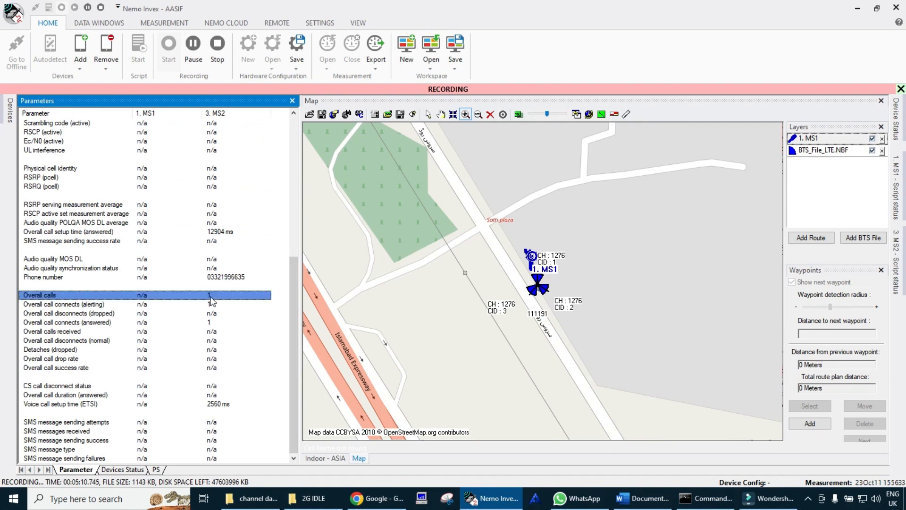
{"action": "left_click", "coordinate": [214, 321]}
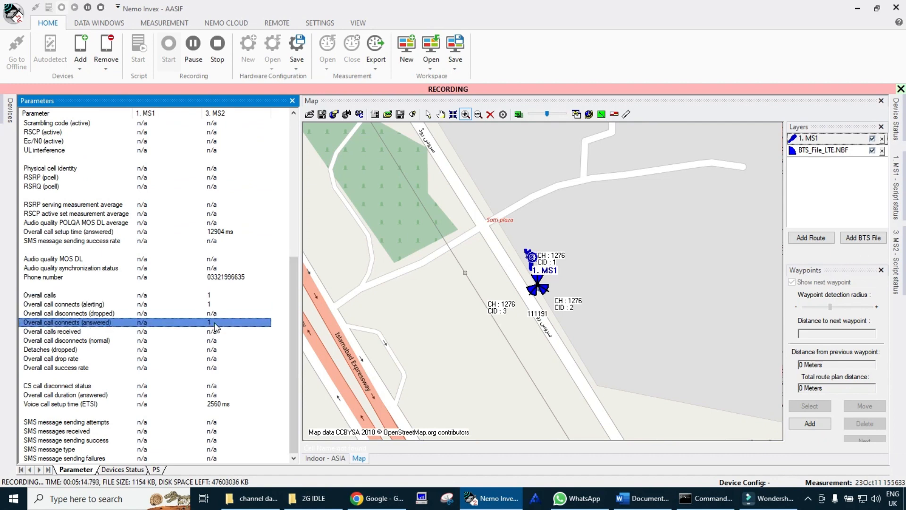
{"action": "left_click", "coordinate": [221, 407]}
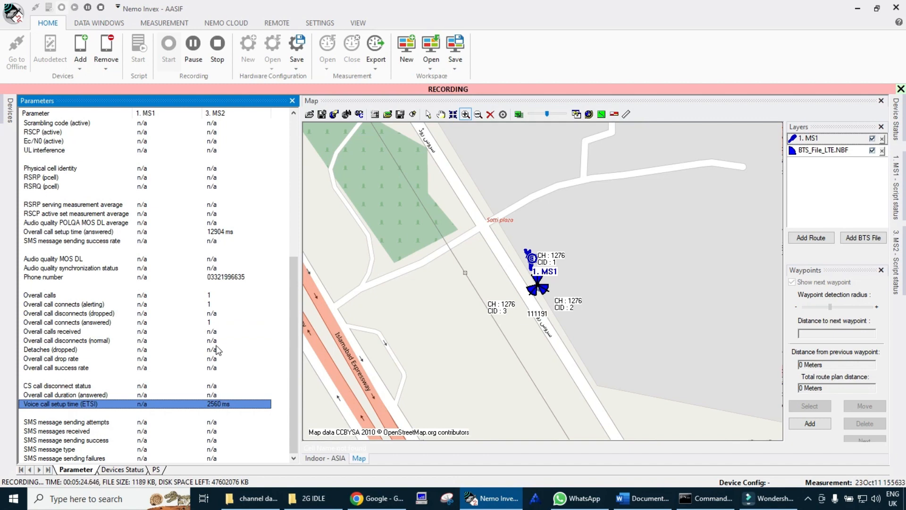
{"action": "left_click", "coordinate": [224, 233]}
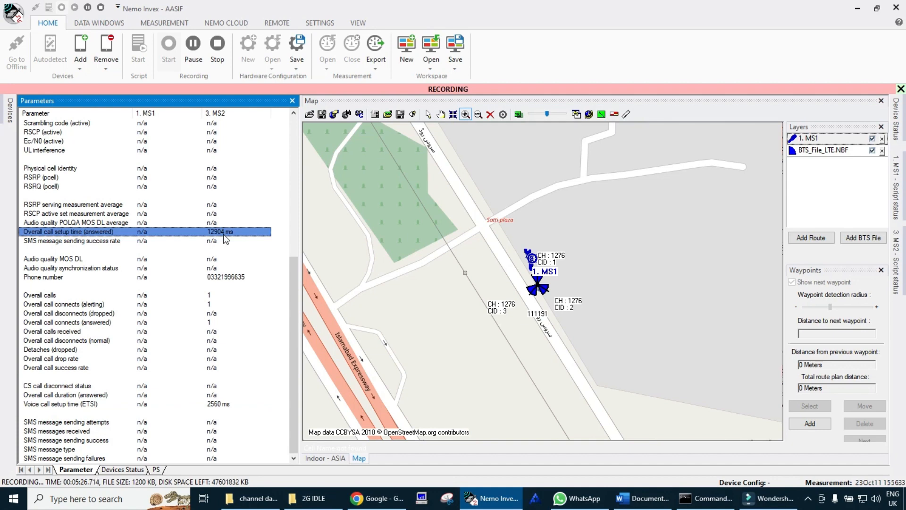
{"action": "left_click", "coordinate": [226, 245]}
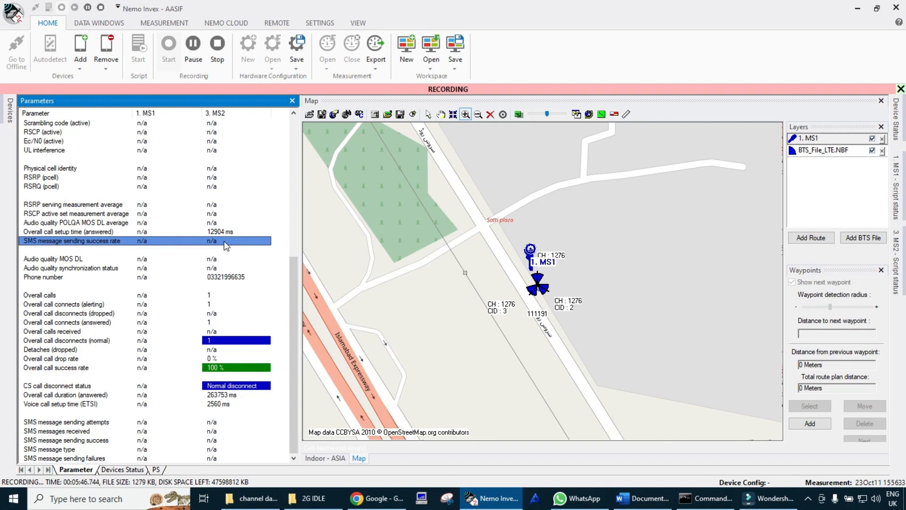
{"action": "scroll", "coordinate": [225, 245], "scroll_direction": "up", "scroll_amount": 5}
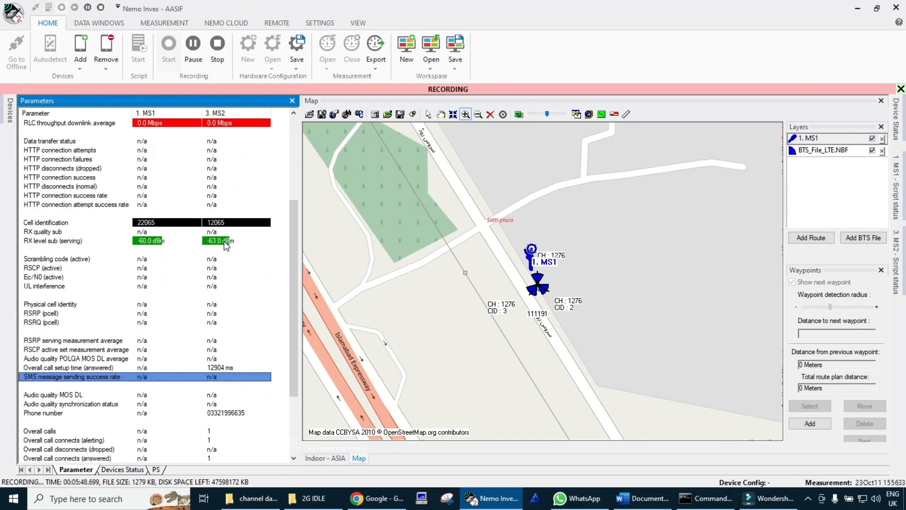
{"action": "scroll", "coordinate": [225, 243], "scroll_direction": "down", "scroll_amount": 5}
{"action": "scroll", "coordinate": [225, 244], "scroll_direction": "up", "scroll_amount": 9}
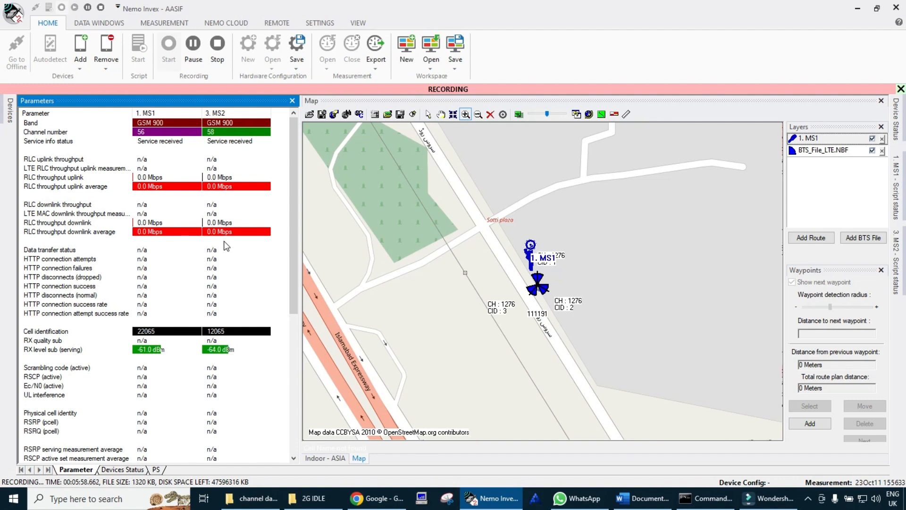
Stop the recording and save the measurement under the name MS1 2G IDLE MS2 2G DID
{"action": "left_click", "coordinate": [216, 51]}
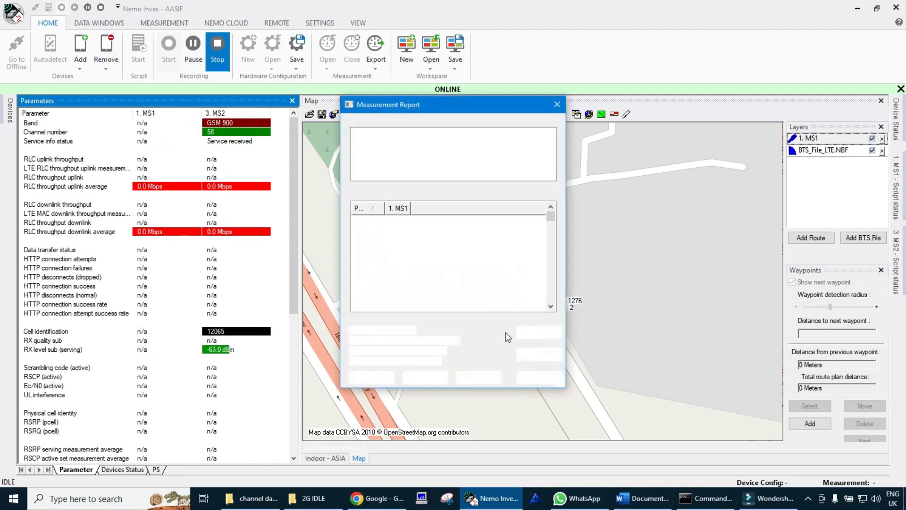
{"action": "left_click", "coordinate": [379, 377]}
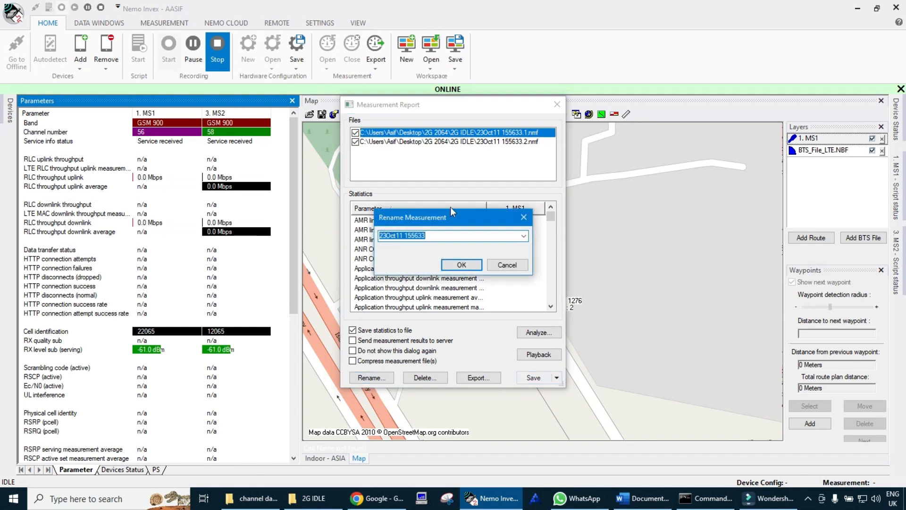
{"action": "key", "text": "BackSpace"}
{"action": "type", "text": "M"}
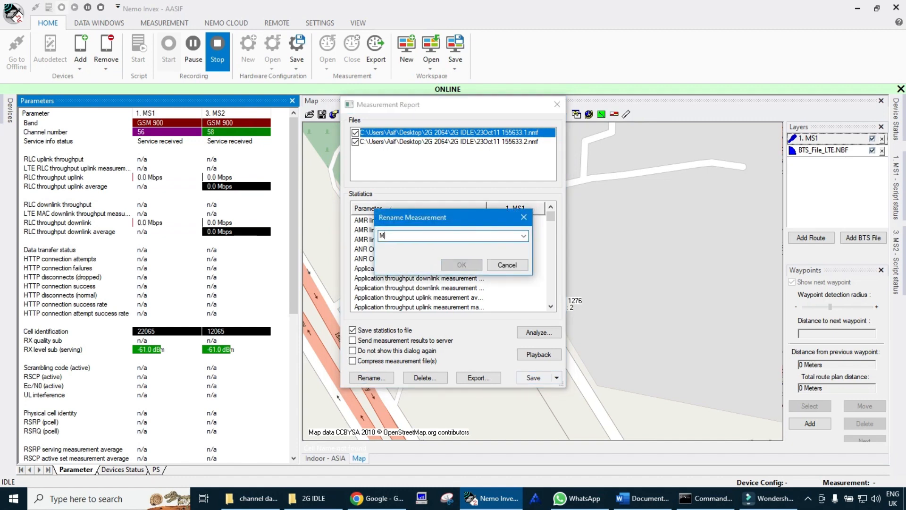
{"action": "type", "text": "S1 2"}
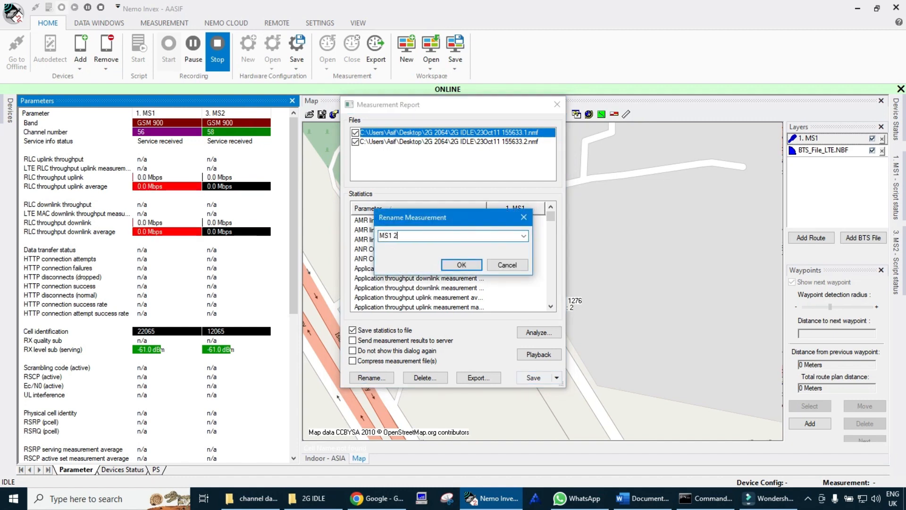
{"action": "type", "text": "G IDLE MS2 2G DID"}
{"action": "left_click", "coordinate": [461, 264]}
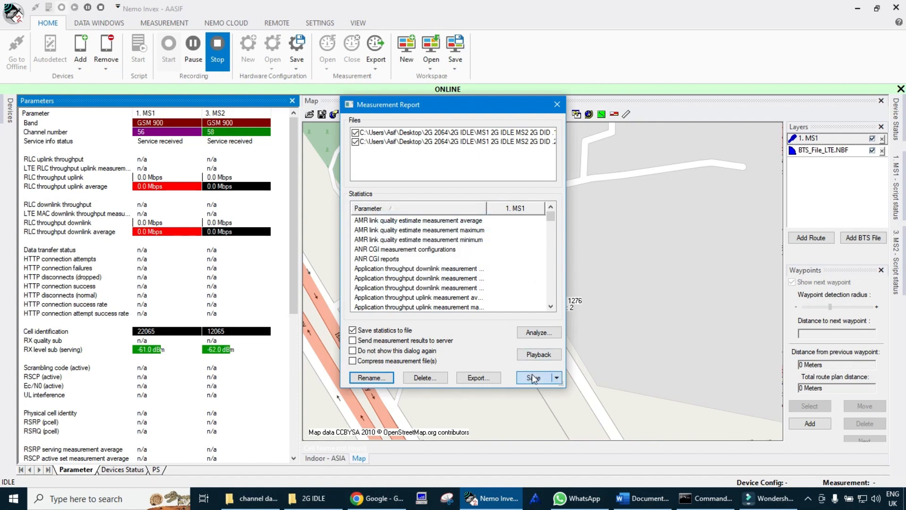
{"action": "left_click", "coordinate": [534, 377]}
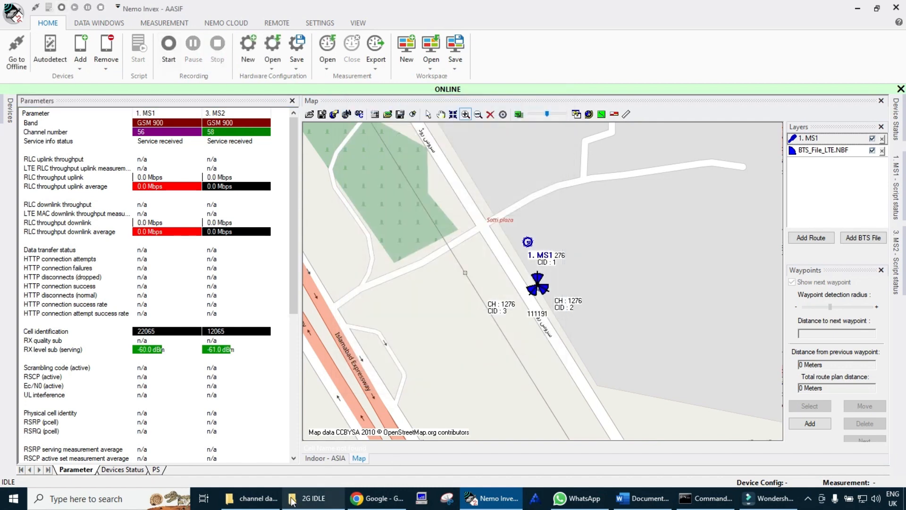
Switch to the 2G IDLE folder and delete the measurement's .csv, .gpx and .mrk files
{"action": "left_click", "coordinate": [307, 499]}
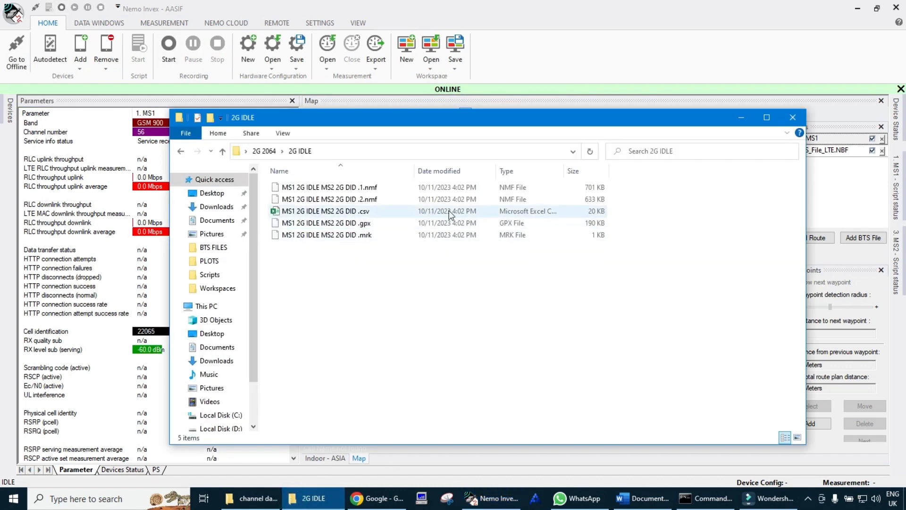
{"action": "left_click", "coordinate": [525, 211]}
{"action": "key", "text": "shift+Down"}
{"action": "key", "text": "shift+Down"}
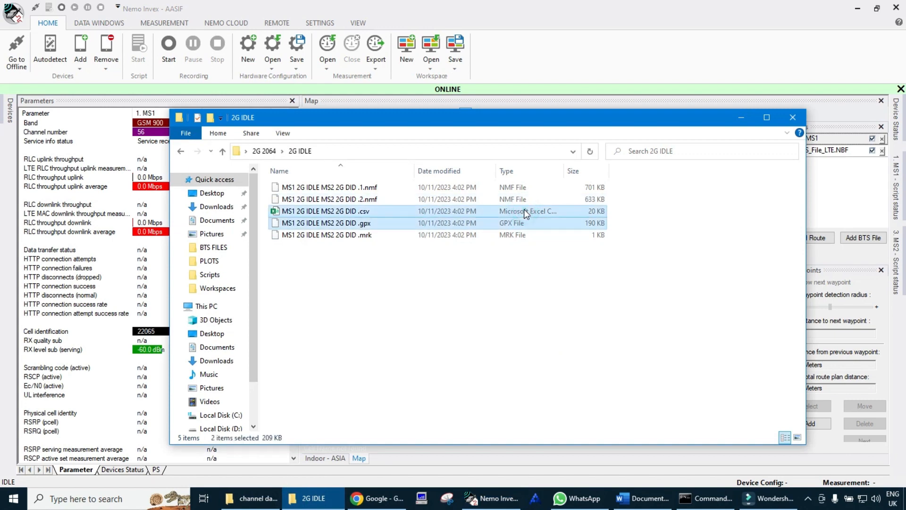
{"action": "key", "text": "Delete"}
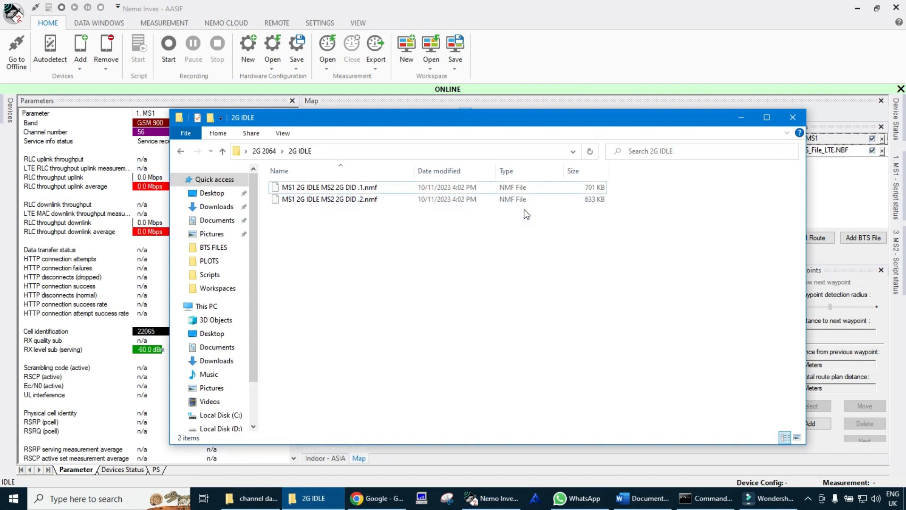
Check the two NMF log files of the measurement in the 2G IDLE folder, leaving neither selected
{"action": "left_click", "coordinate": [487, 189]}
{"action": "left_click", "coordinate": [356, 197]}
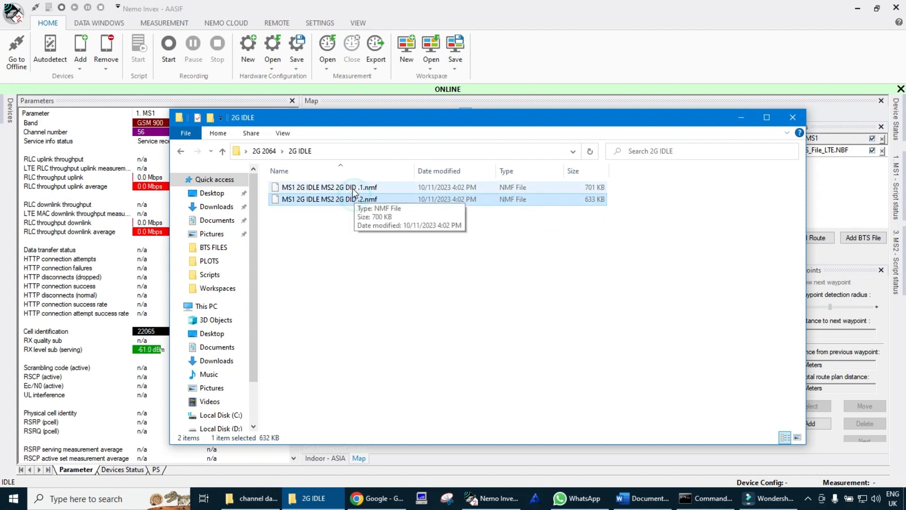
{"action": "left_click", "coordinate": [352, 187]}
{"action": "left_click", "coordinate": [373, 221]}
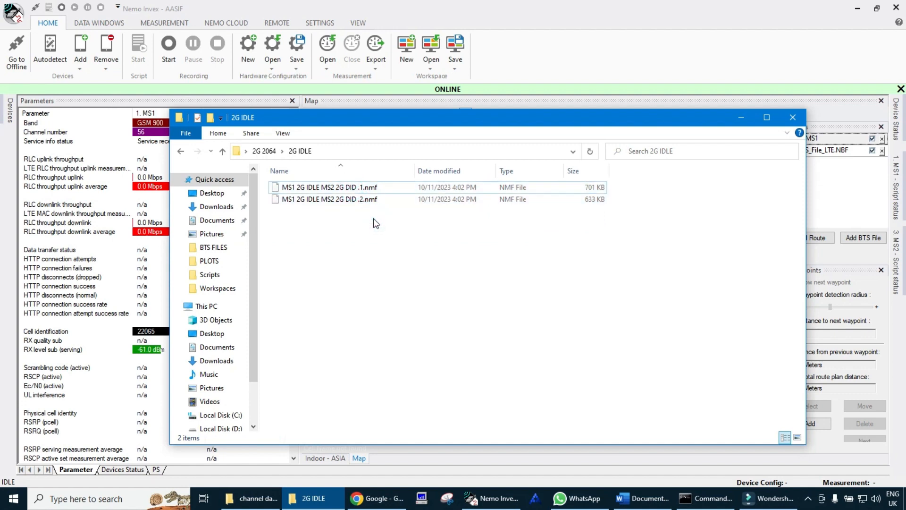
Rename the 2G IDLE folder's log file ending in .1 to MS1 2G IDLE .1.nmf by removing the MS2 2G DID part
{"action": "left_click", "coordinate": [360, 188]}
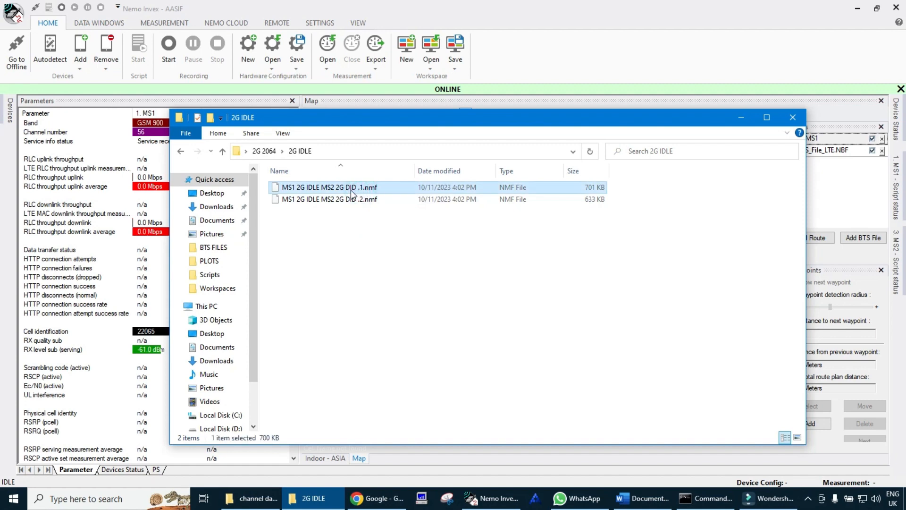
{"action": "left_click", "coordinate": [354, 188]}
{"action": "left_click", "coordinate": [382, 214]}
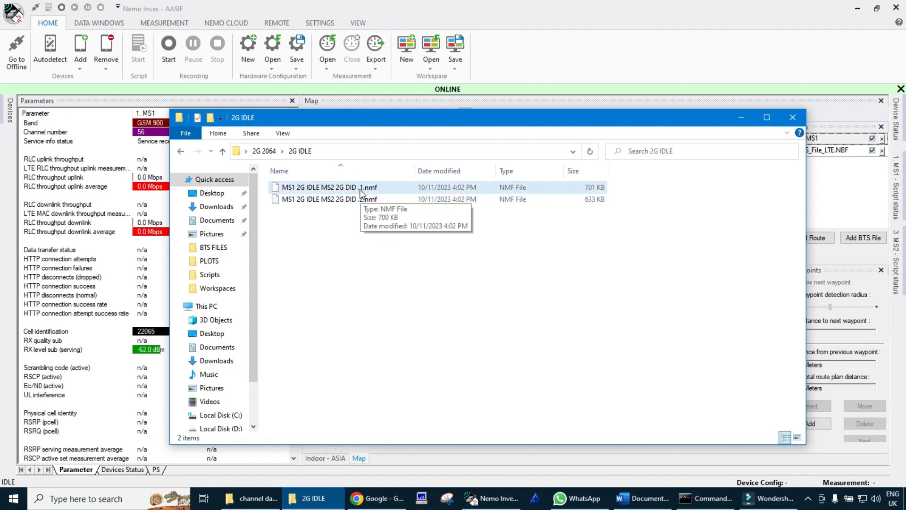
{"action": "left_click", "coordinate": [354, 189]}
{"action": "left_click", "coordinate": [353, 189]}
{"action": "key", "text": "Left"}
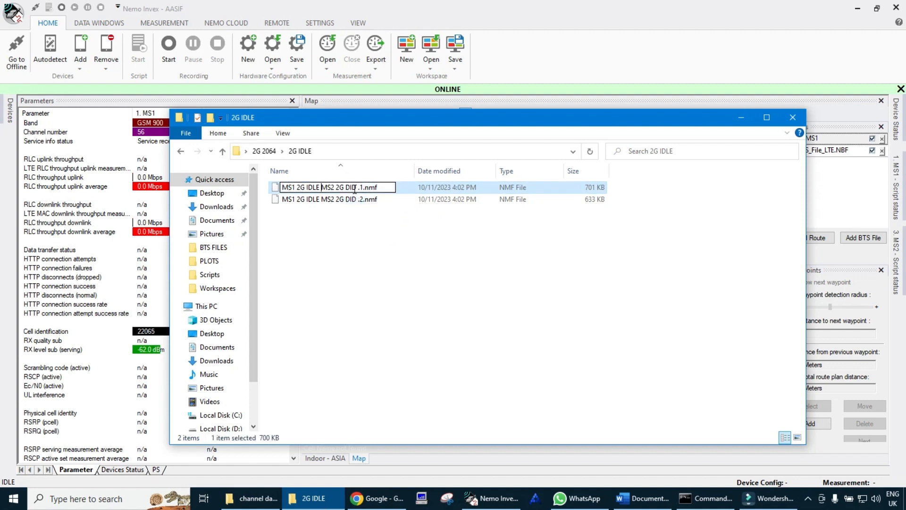
{"action": "key", "text": "shift+Right"}
{"action": "key", "text": "shift+Right"}
{"action": "key", "text": "shift+Right"}
{"action": "key", "text": "shift+Right"}
{"action": "key", "text": "shift+Right"}
{"action": "key", "text": "shift+Right"}
{"action": "key", "text": "shift+Right"}
{"action": "key", "text": "shift+Right"}
{"action": "key", "text": "shift+Right"}
{"action": "key", "text": "shift+Right"}
{"action": "key", "text": "Delete"}
{"action": "key", "text": "Return"}
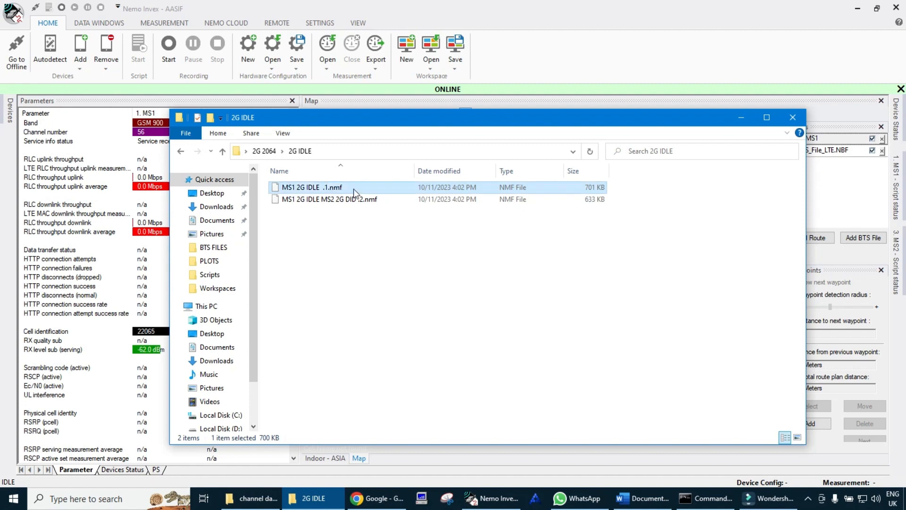
Rename the log file ending in .2 to MS2 2G DID .2.nmf by removing the MS1 2G IDLE part
{"action": "key", "text": "Down"}
{"action": "key", "text": "F2"}
{"action": "key", "text": "Home"}
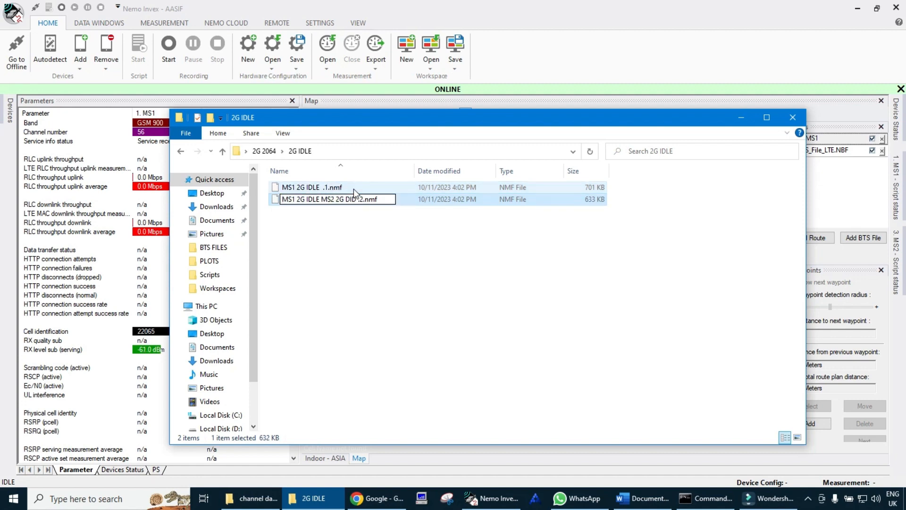
{"action": "key", "text": "Right"}
{"action": "key", "text": "Right"}
{"action": "key", "text": "Right"}
{"action": "key", "text": "Right"}
{"action": "key", "text": "Right"}
{"action": "key", "text": "Right"}
{"action": "key", "text": "Right"}
{"action": "key", "text": "Delete"}
{"action": "key", "text": "BackSpace"}
{"action": "key", "text": "BackSpace"}
{"action": "key", "text": "BackSpace"}
{"action": "key", "text": "BackSpace"}
{"action": "key", "text": "BackSpace"}
{"action": "key", "text": "BackSpace"}
{"action": "key", "text": "BackSpace"}
{"action": "key", "text": "BackSpace"}
{"action": "key", "text": "BackSpace"}
{"action": "key", "text": "BackSpace"}
{"action": "key", "text": "BackSpace"}
{"action": "key", "text": "Return"}
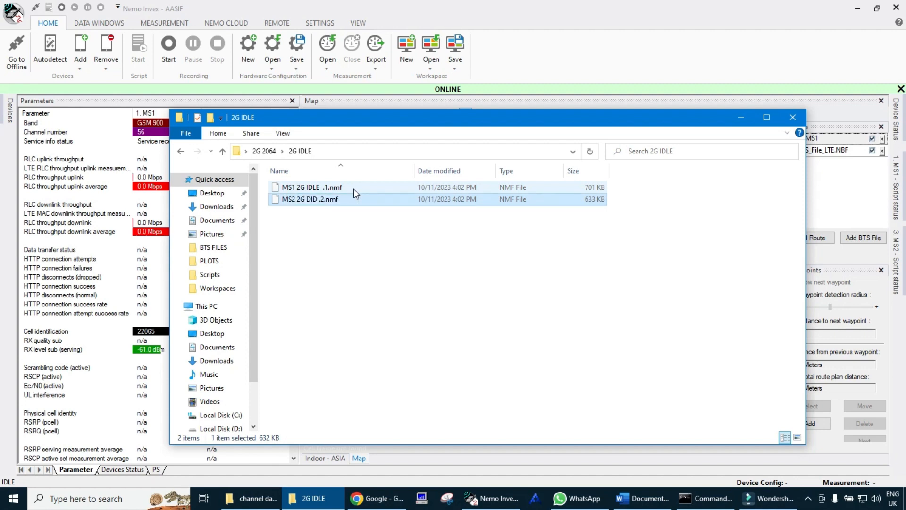
{"action": "key", "text": "Up"}
{"action": "key", "text": "Down"}
{"action": "key", "text": "Up"}
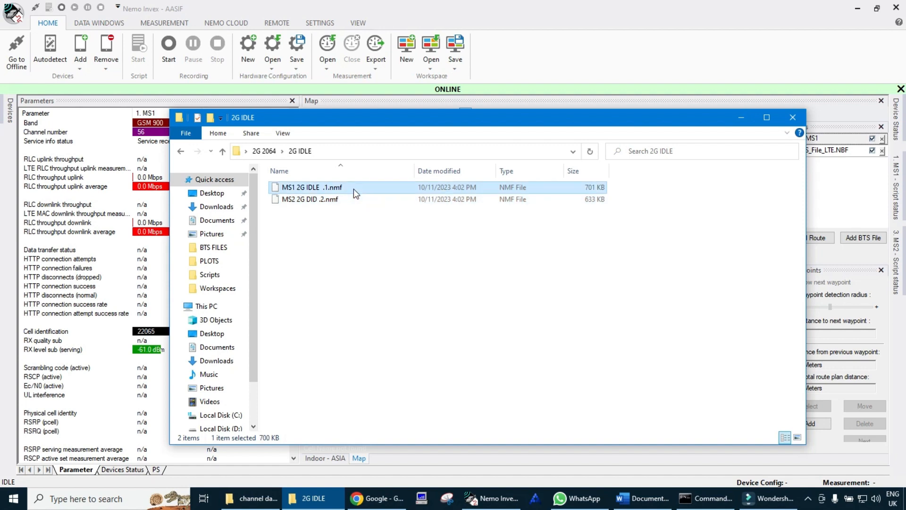
Move MS2 2G DID .2.nmf from the 2G IDLE folder into the 2G DID folder and return to the 2G IDLE folder
{"action": "left_click", "coordinate": [271, 152]}
{"action": "double_click", "coordinate": [315, 187]}
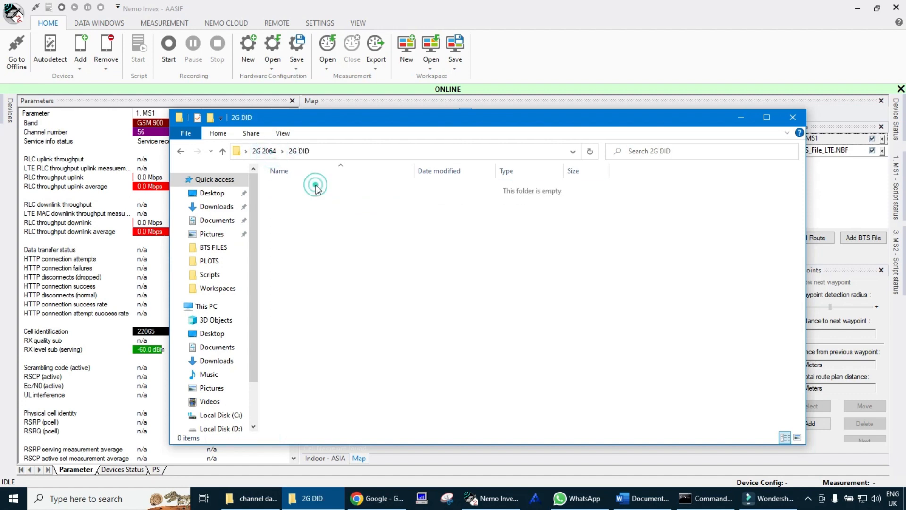
{"action": "left_click", "coordinate": [267, 150]}
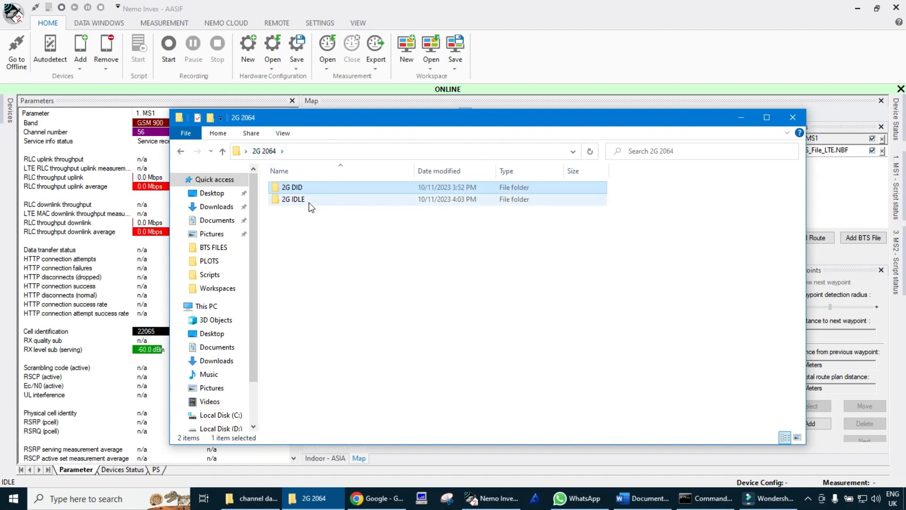
{"action": "double_click", "coordinate": [309, 201]}
{"action": "left_click", "coordinate": [314, 200]}
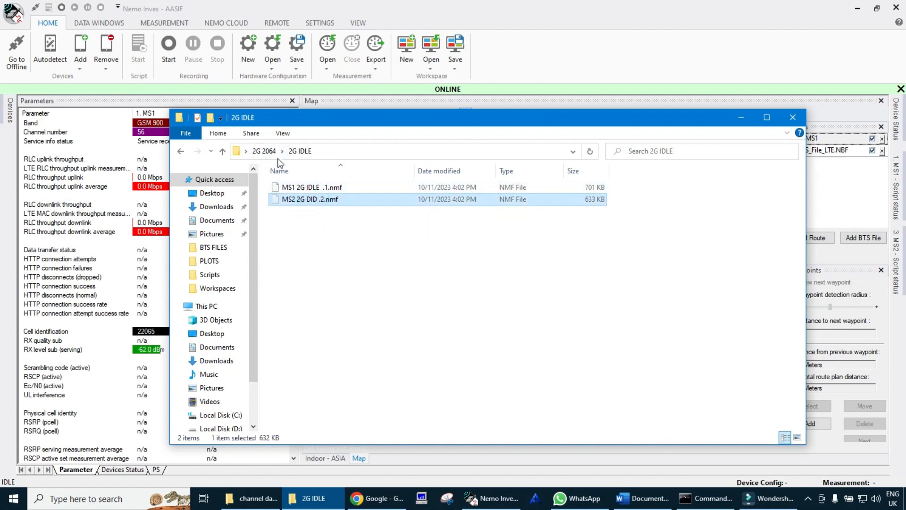
{"action": "left_click", "coordinate": [265, 150]}
{"action": "double_click", "coordinate": [297, 187]}
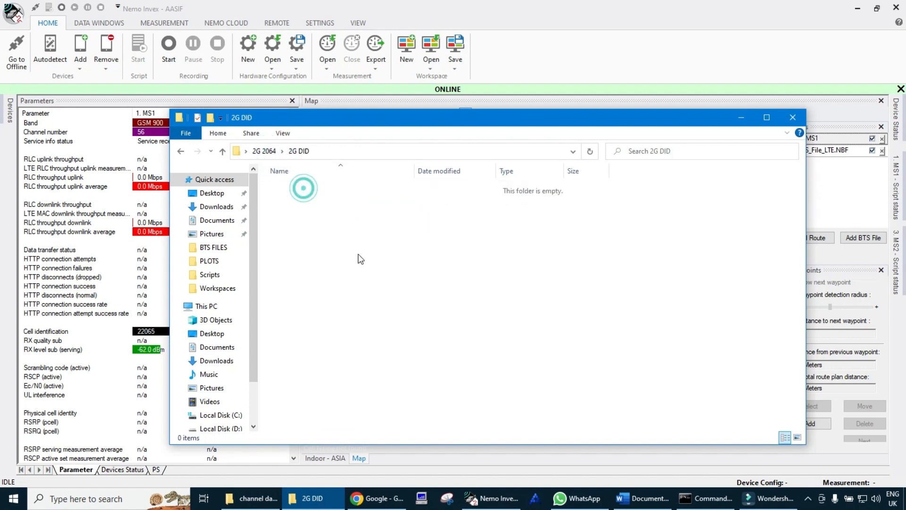
{"action": "left_click", "coordinate": [265, 152]}
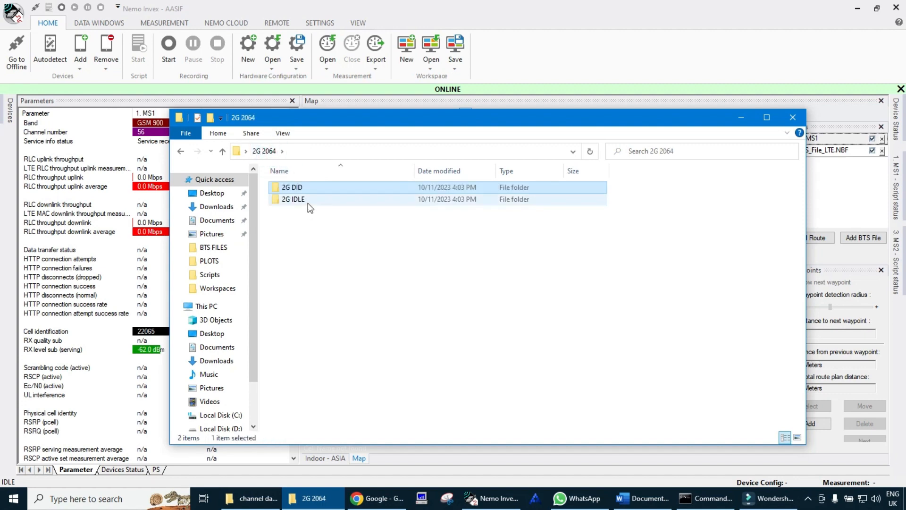
{"action": "double_click", "coordinate": [308, 200]}
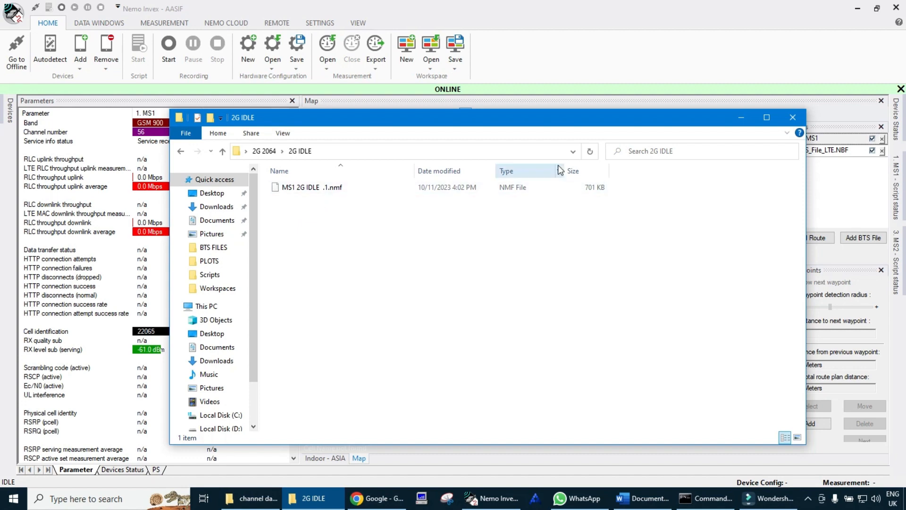
Minimise the 2G IDLE folder window and Nemo Invex to show the desktop
{"action": "left_click", "coordinate": [742, 118]}
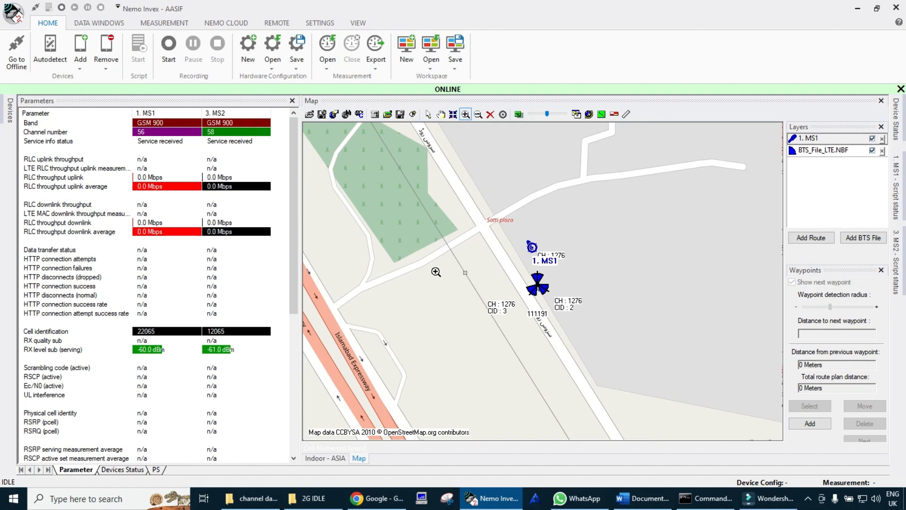
{"action": "left_click", "coordinate": [857, 8]}
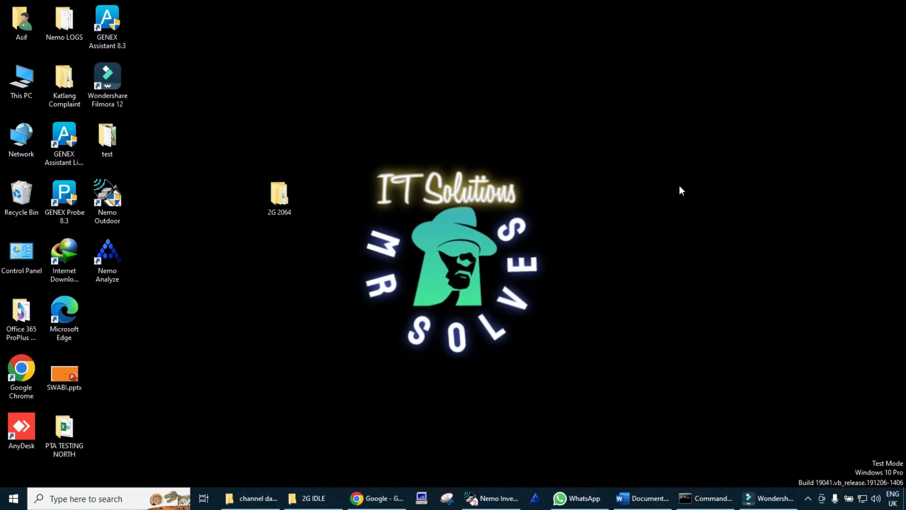